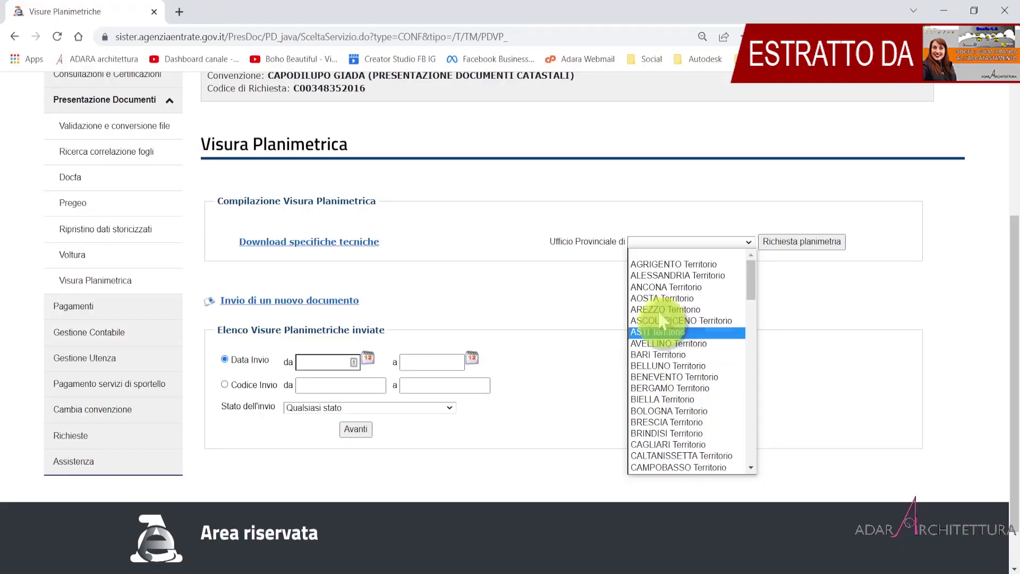
# - Download the technical specifications, then pick LATINA Territorio as provincial office and request a floor plan
pyautogui.click(497, 222)
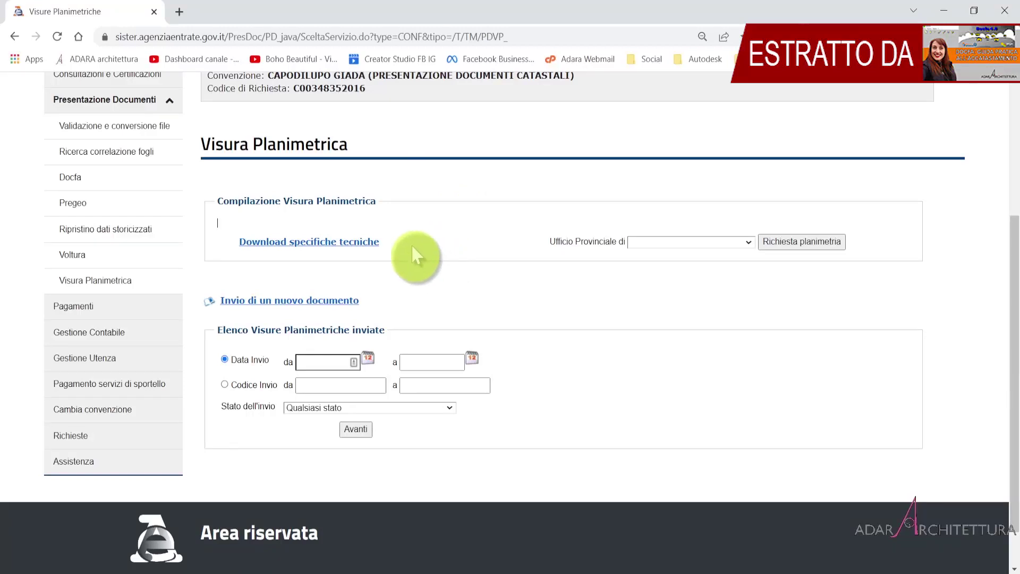
pyautogui.click(312, 305)
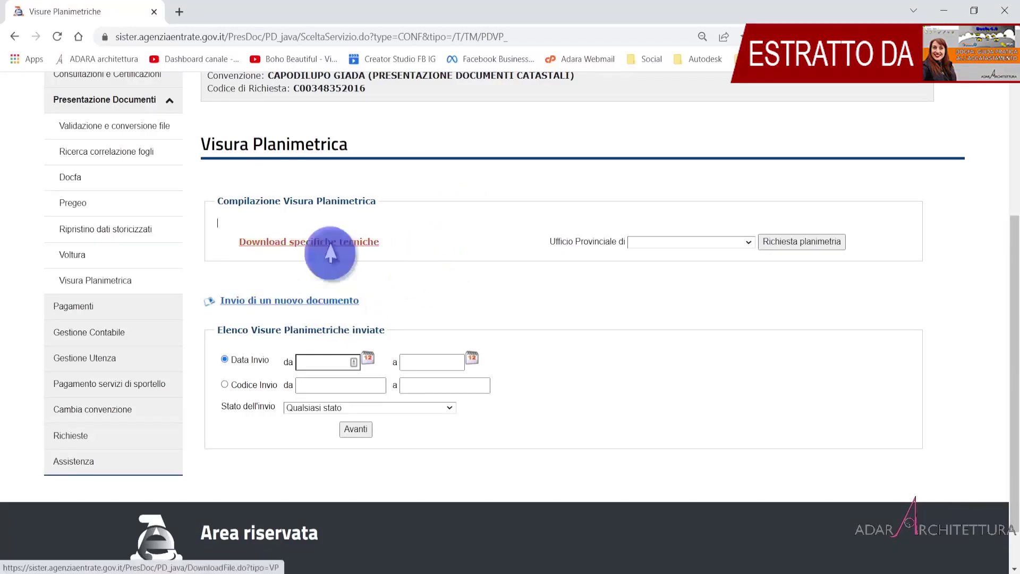
pyautogui.click(691, 243)
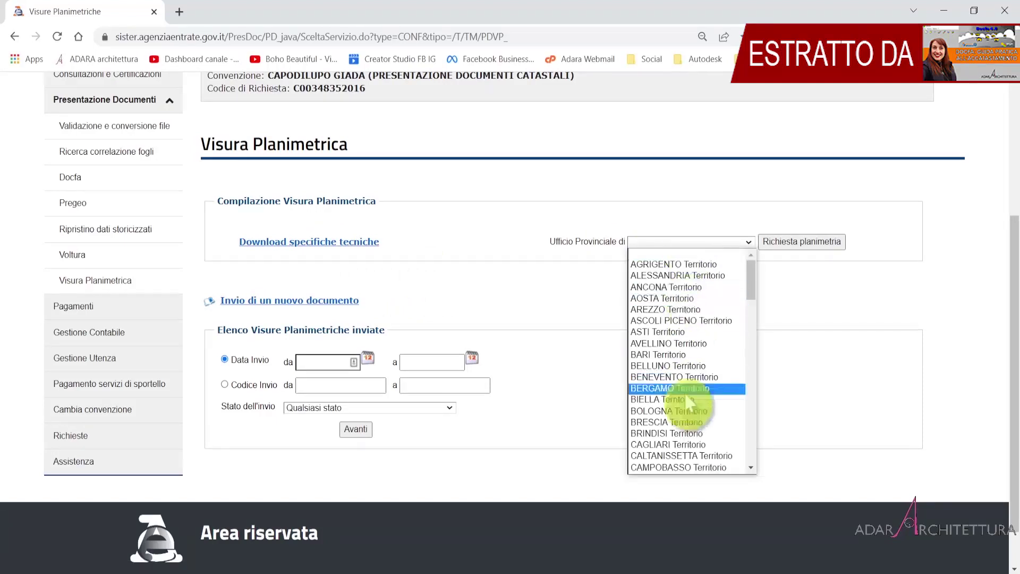
pyautogui.scroll(-5, 691, 388)
pyautogui.scroll(-6, 691, 388)
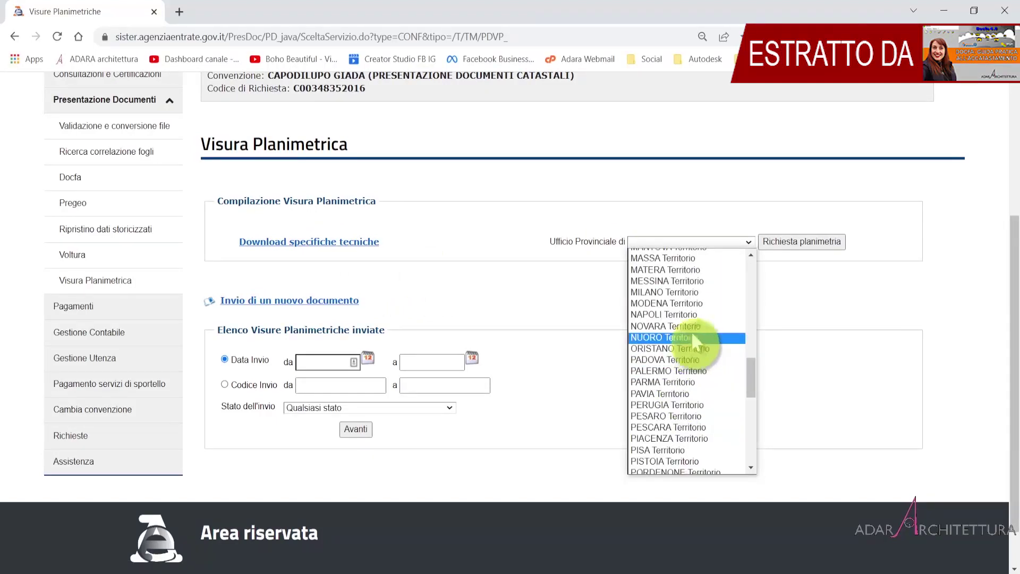
pyautogui.scroll(5, 693, 343)
pyautogui.scroll(-2, 692, 342)
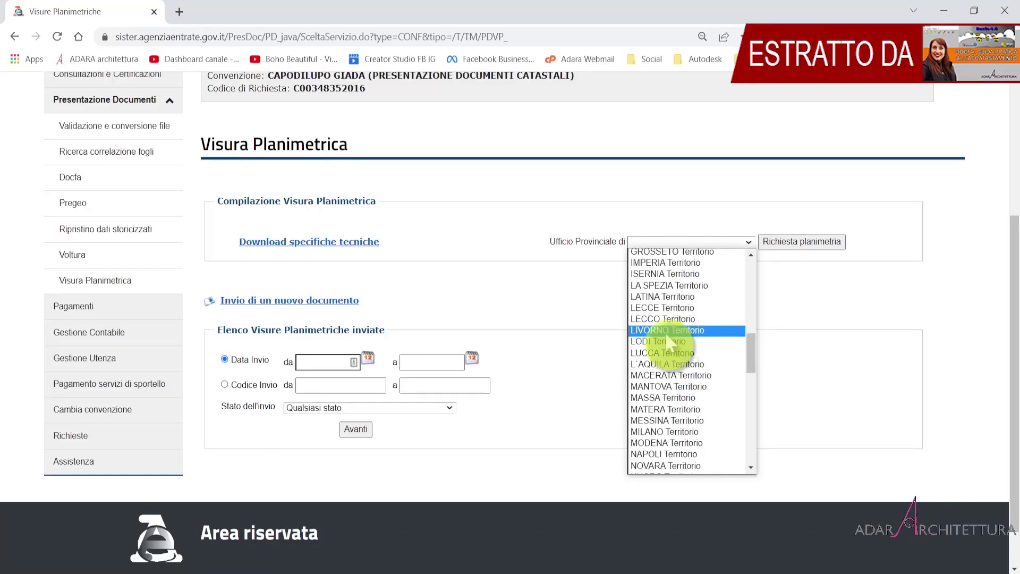
pyautogui.click(673, 297)
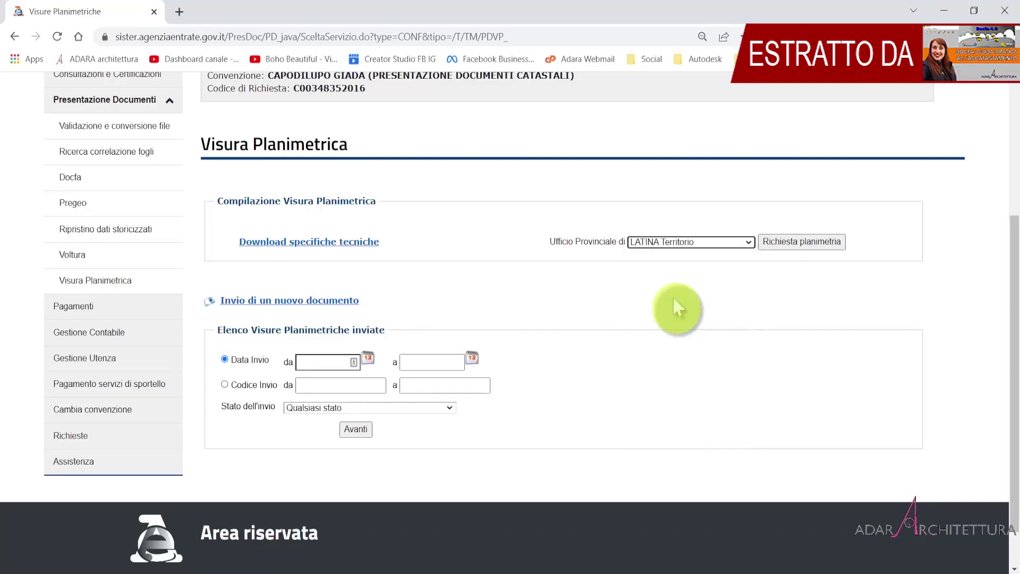
pyautogui.click(776, 242)
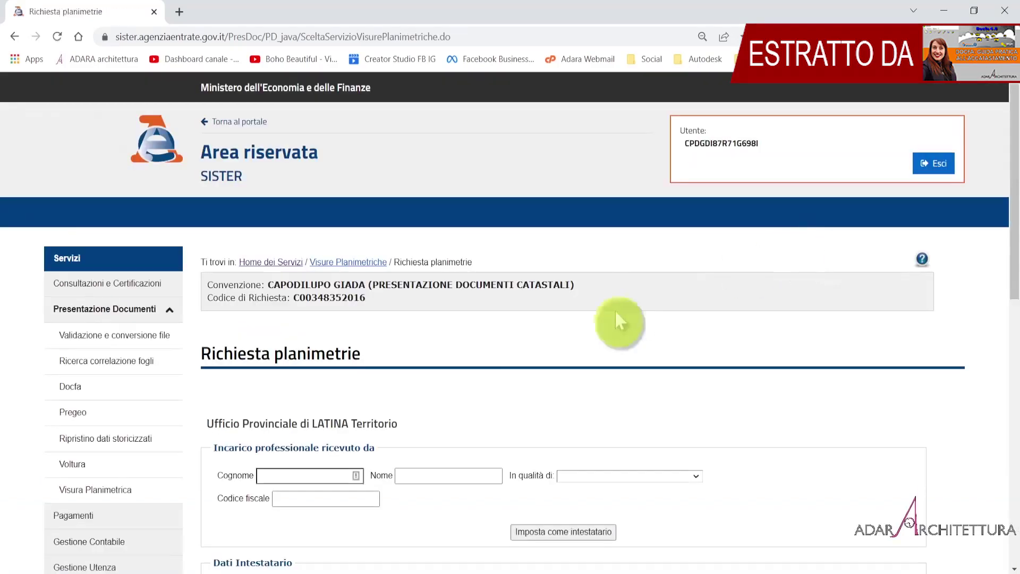
# - Add the property to the floor-plan request with Aggiungi immobile
pyautogui.scroll(-3, 615, 309)
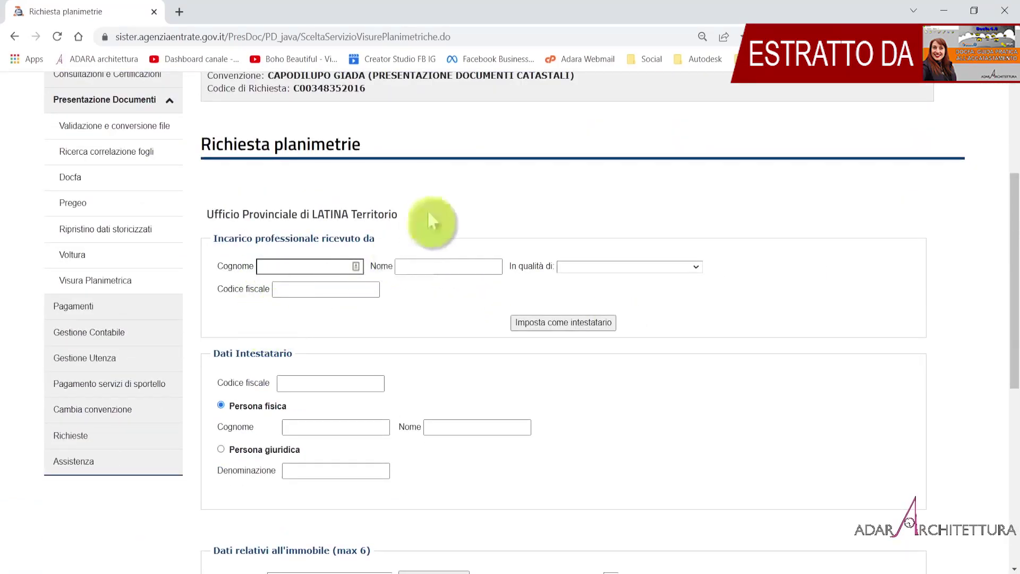
pyautogui.scroll(-3, 431, 220)
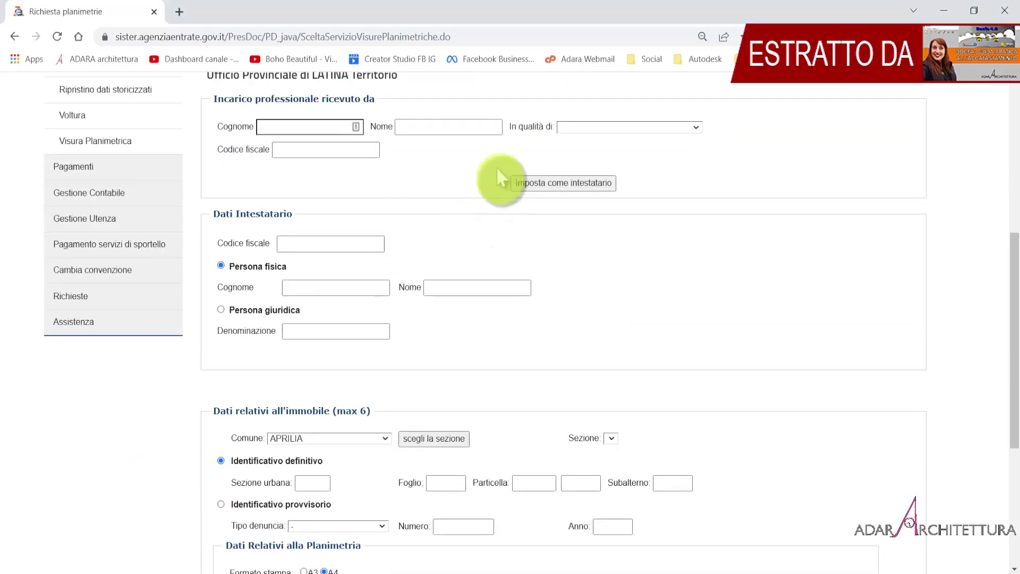
pyautogui.scroll(1, 337, 133)
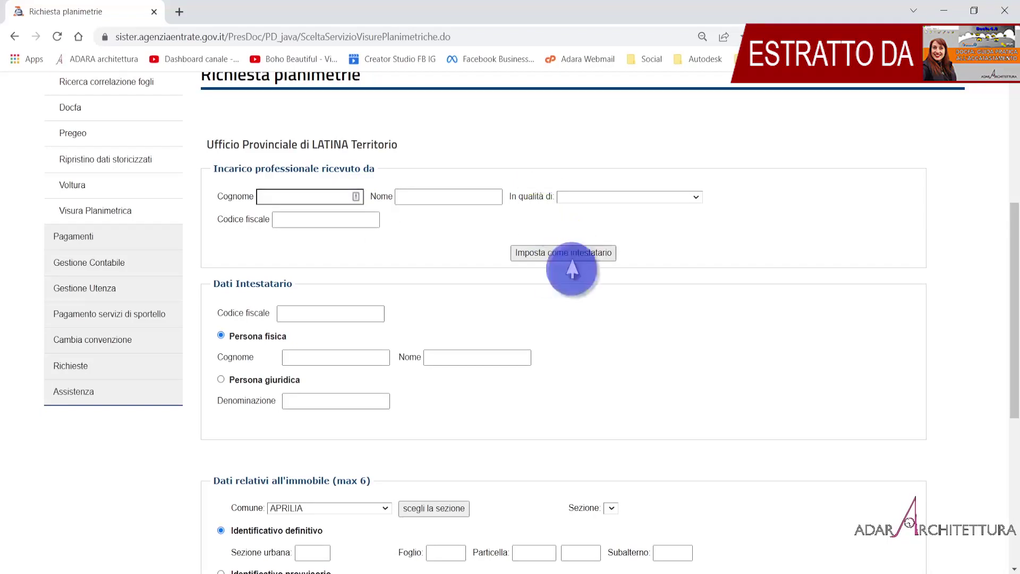
pyautogui.scroll(-2, 563, 207)
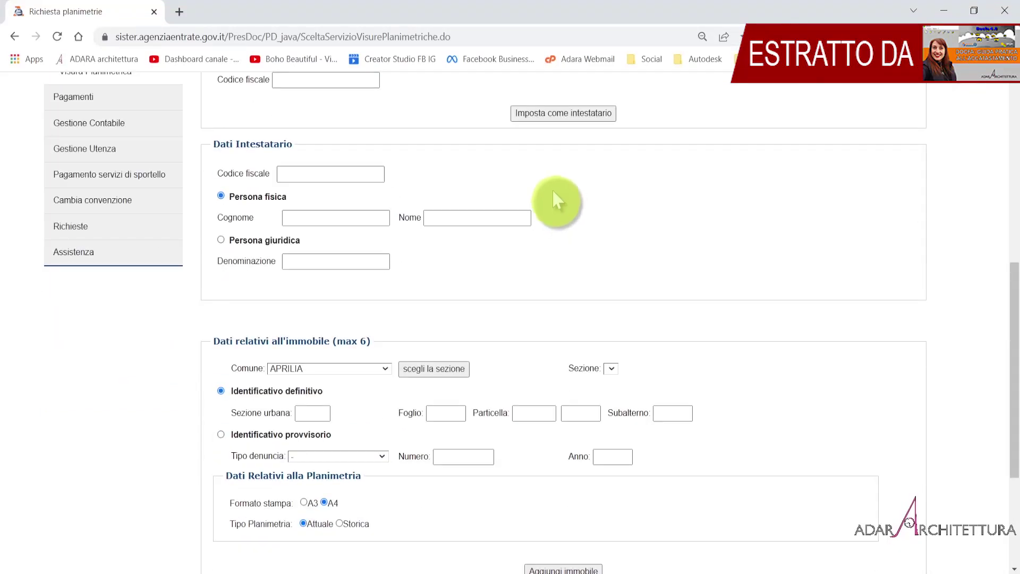
pyautogui.scroll(-2, 511, 298)
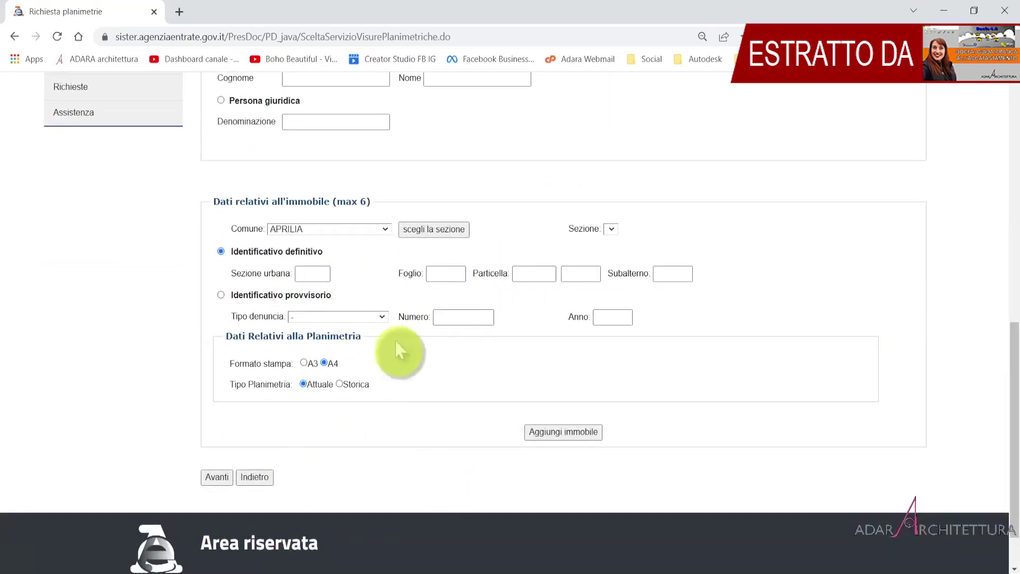
pyautogui.scroll(-1, 406, 321)
pyautogui.click(583, 373)
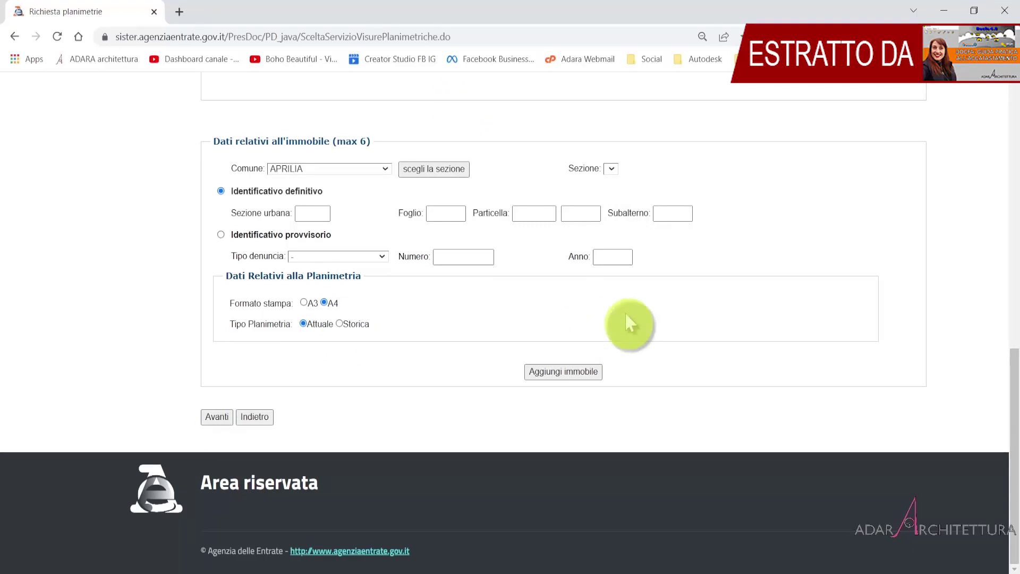
# - Select the inserted property, proceed to the Riepilogo page and download the request file
pyautogui.scroll(2, 620, 319)
pyautogui.scroll(1, 620, 319)
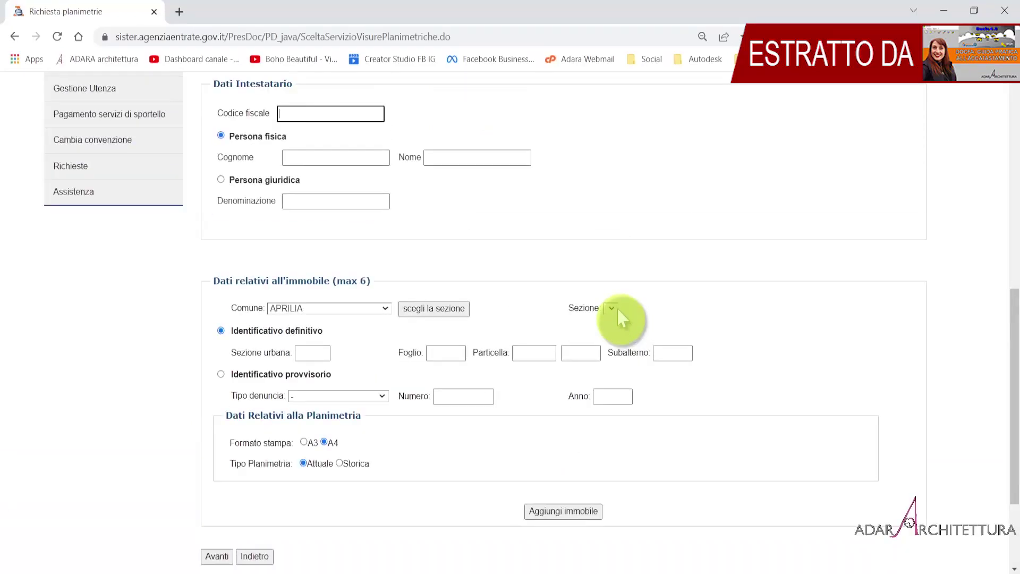
pyautogui.scroll(3, 620, 319)
pyautogui.scroll(-3, 563, 244)
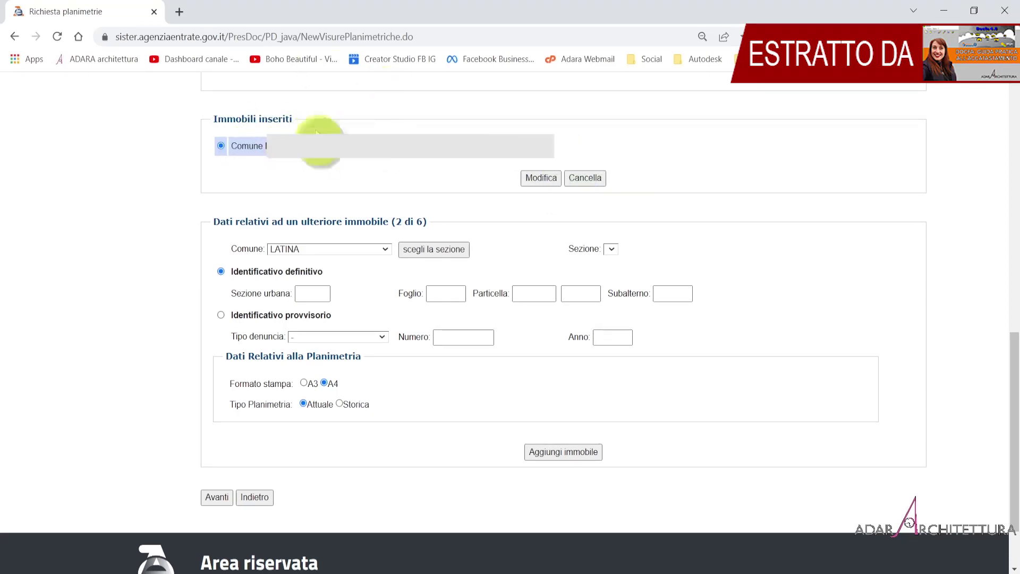
pyautogui.click(236, 144)
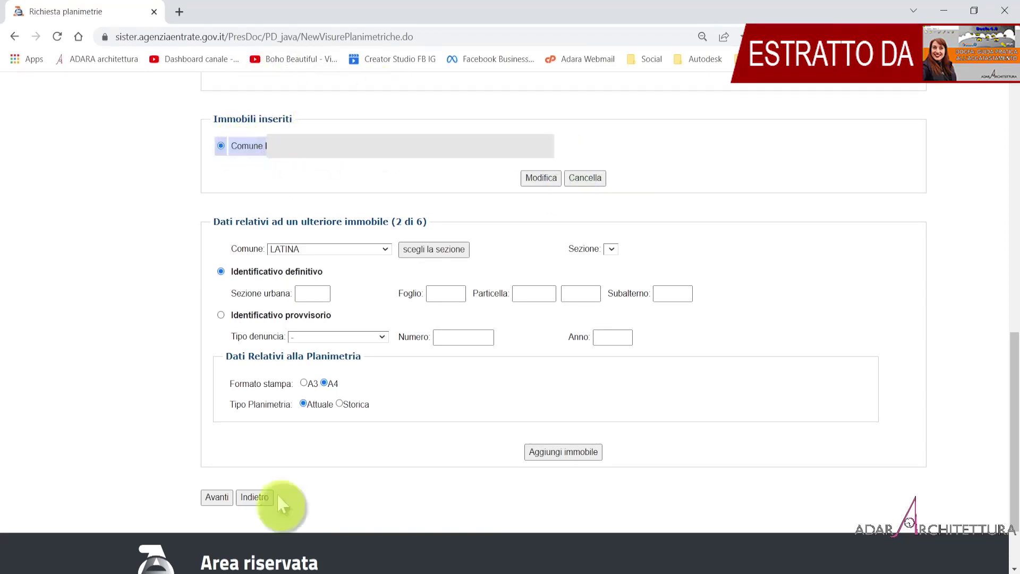
pyautogui.click(218, 500)
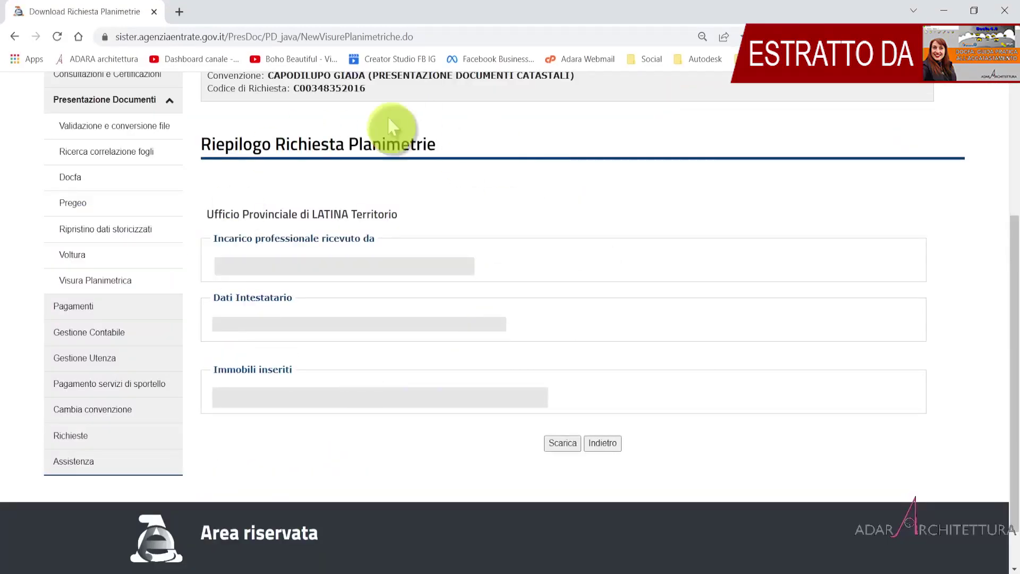
pyautogui.click(564, 443)
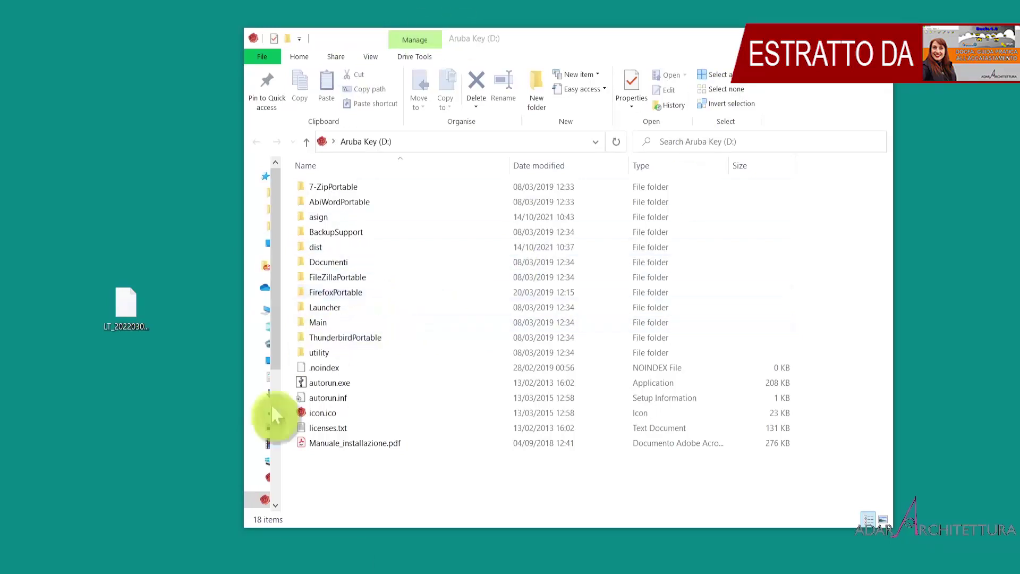
# - Launch the Aruba Key signing application from the USB key
pyautogui.click(301, 386)
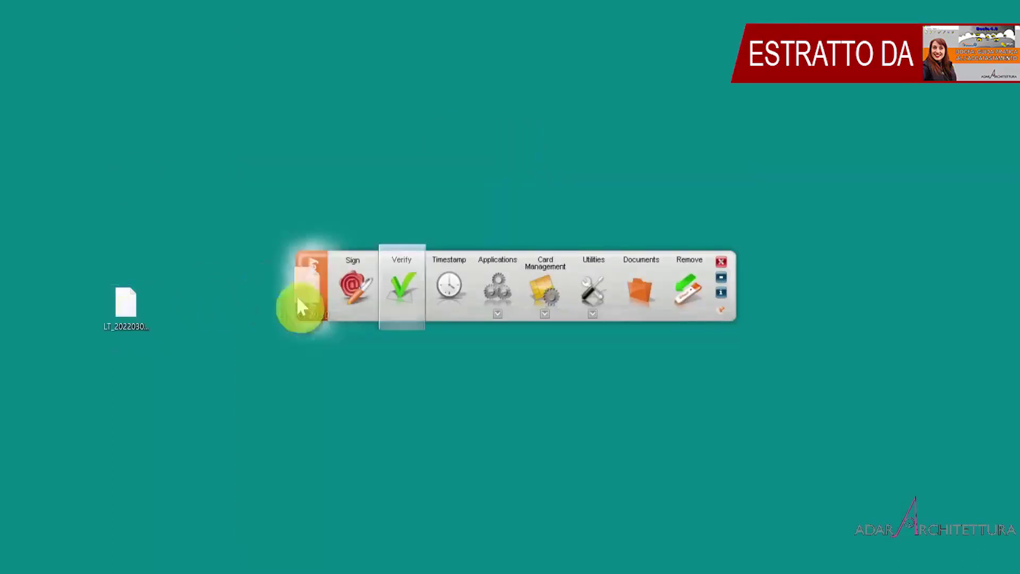
# - Send the request XML to Sign with P7M (CAdES) signature type and enter the PIN
pyautogui.moveTo(260, 290); pyautogui.dragTo(355, 282)
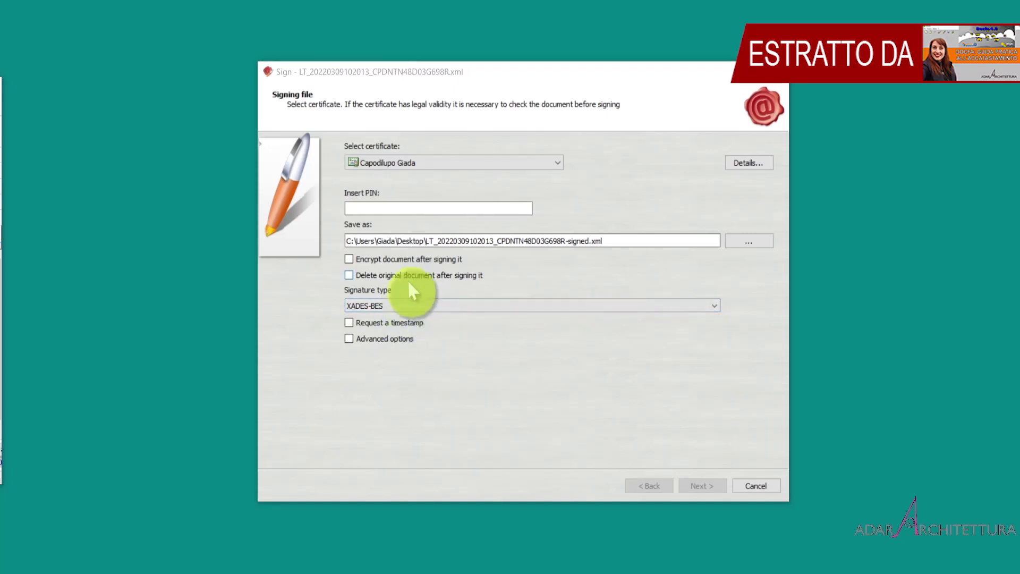
pyautogui.click(402, 306)
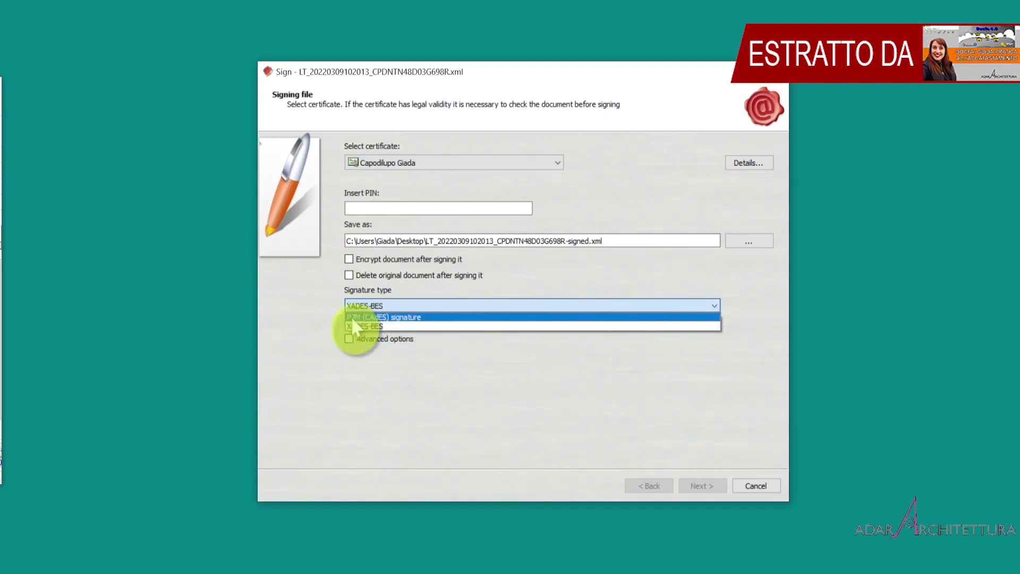
pyautogui.click(402, 317)
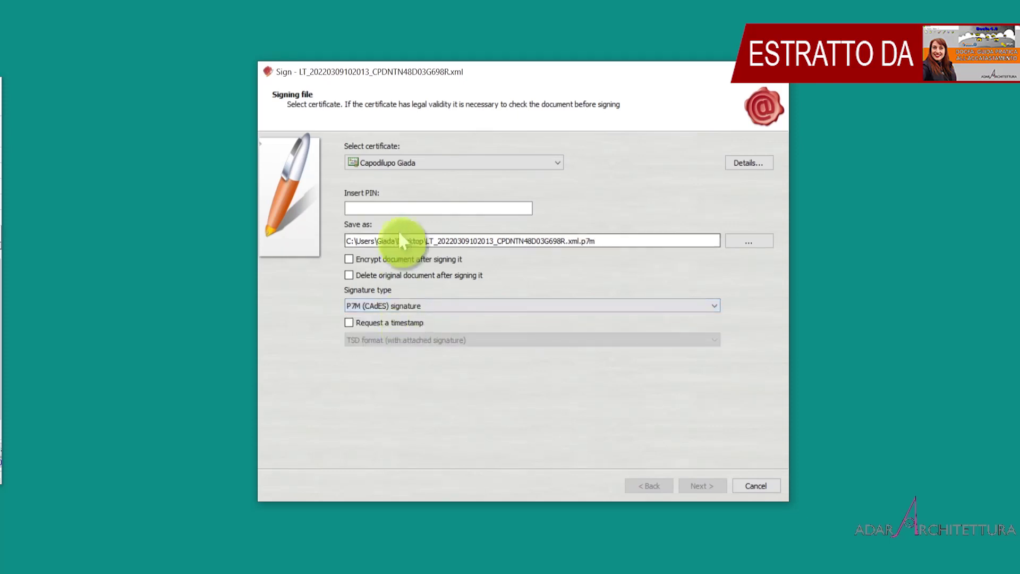
pyautogui.click(383, 212)
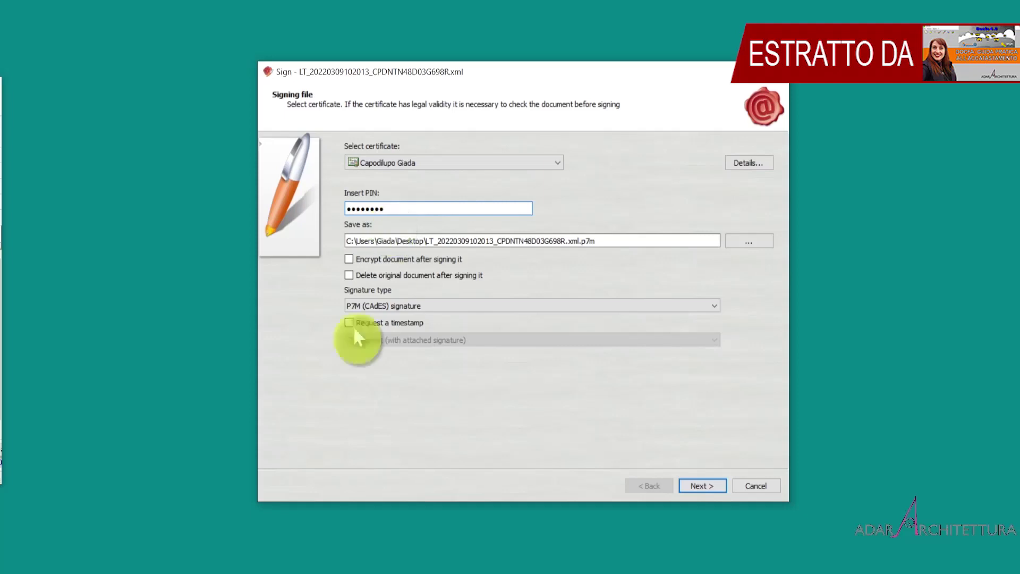
# - Confirm the read declaration, finish signing to a desktop .p7m, and close the toolbar
pyautogui.click(704, 487)
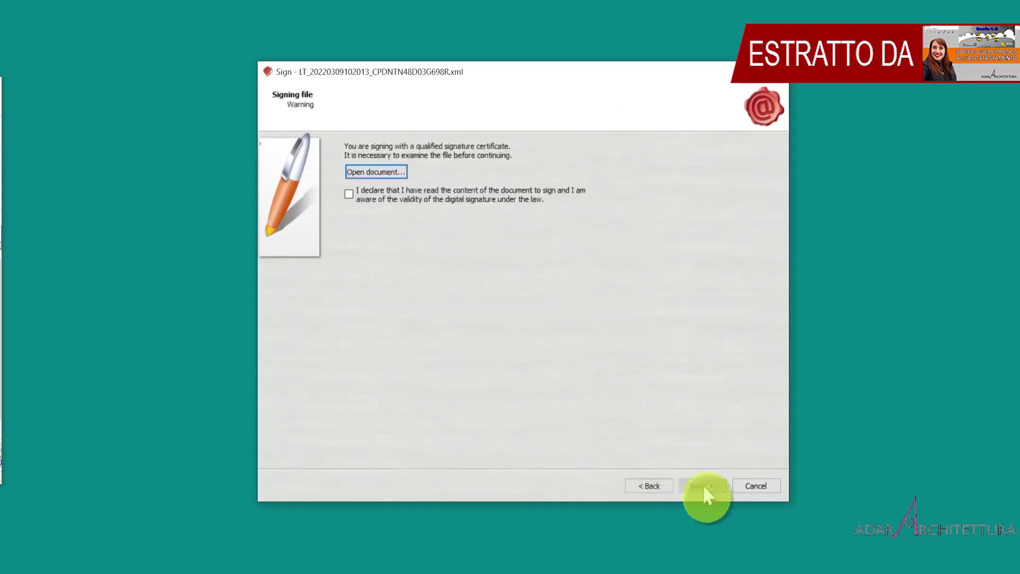
pyautogui.click(357, 194)
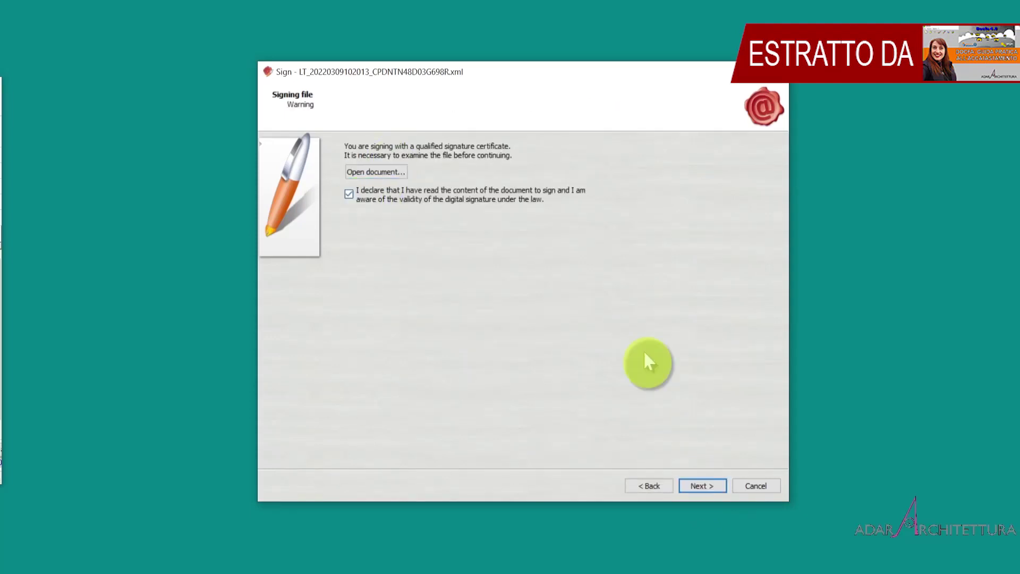
pyautogui.click(705, 486)
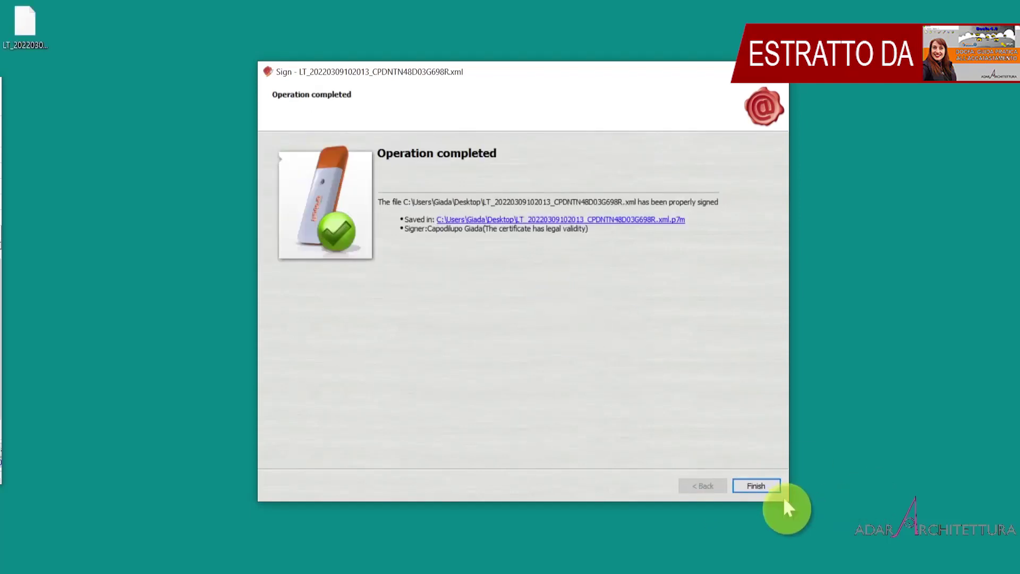
pyautogui.click(769, 486)
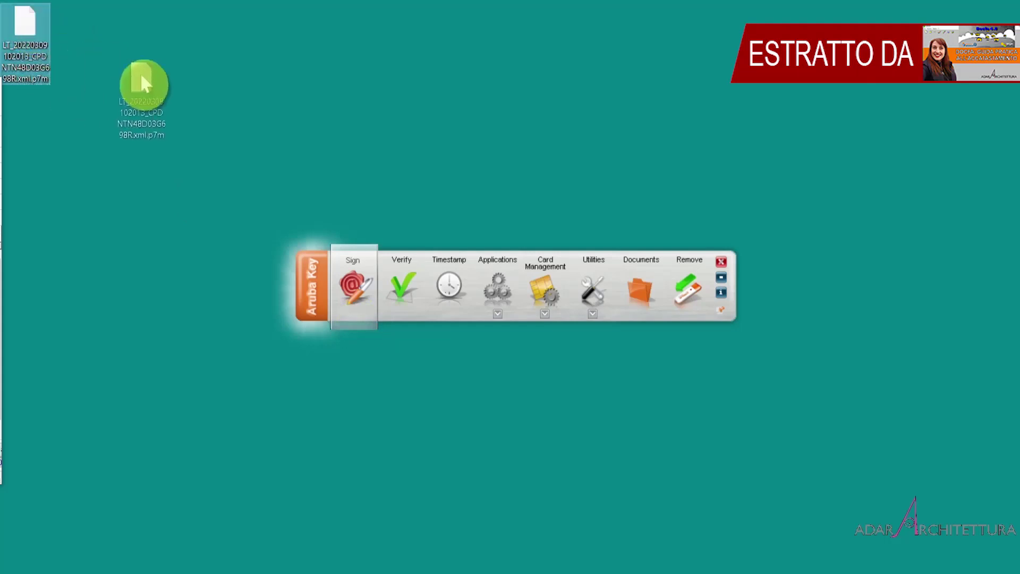
pyautogui.moveTo(26, 25); pyautogui.dragTo(149, 85)
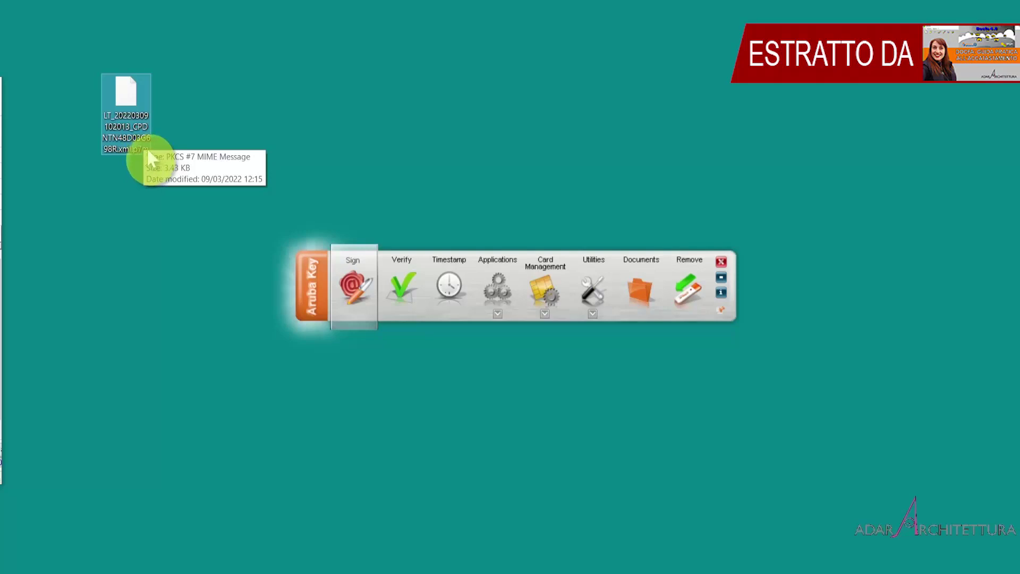
pyautogui.click(722, 261)
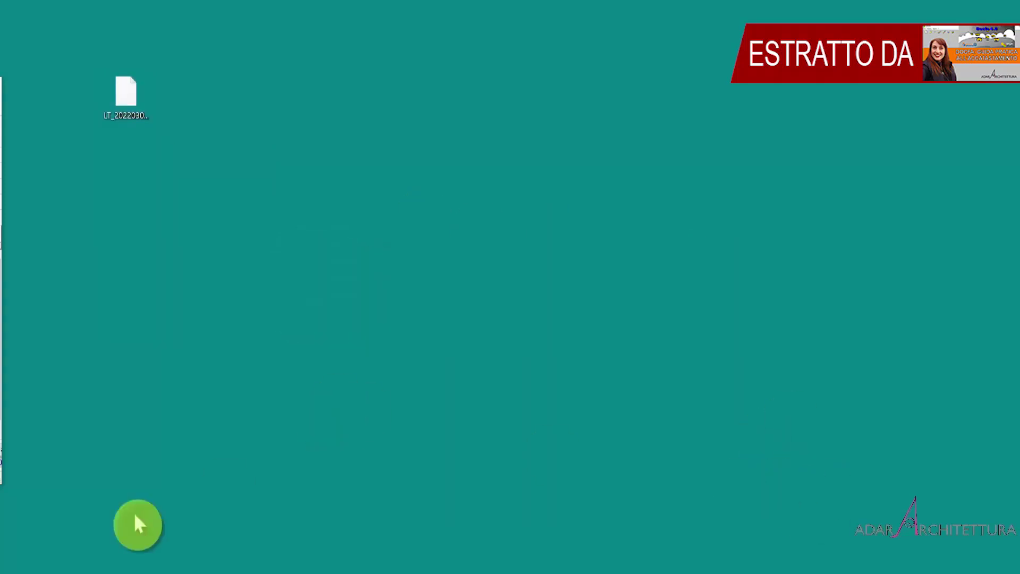
# - Open SISTER's new-document form and attach the signed .p7m request file
pyautogui.click(121, 573)
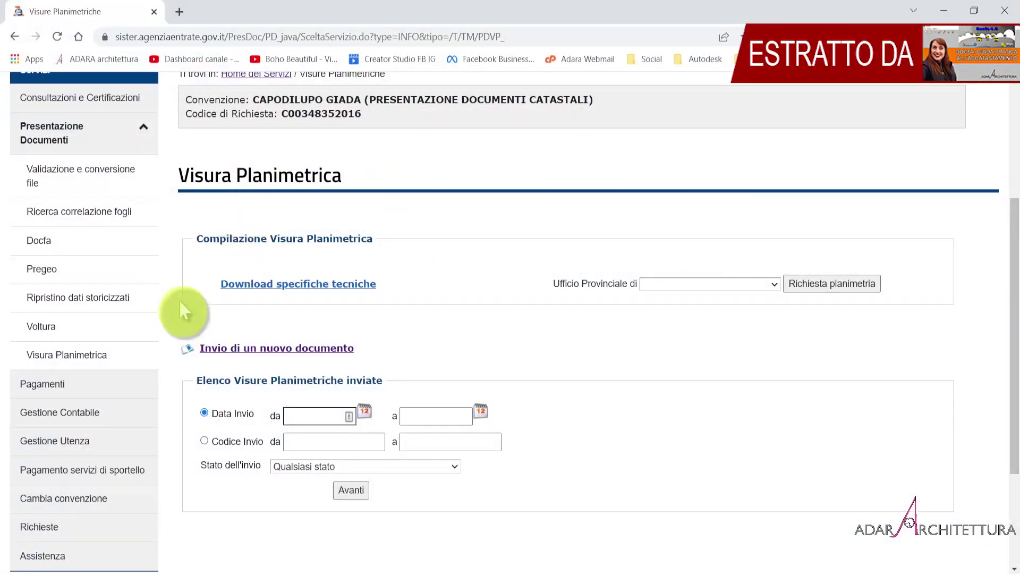
pyautogui.click(105, 363)
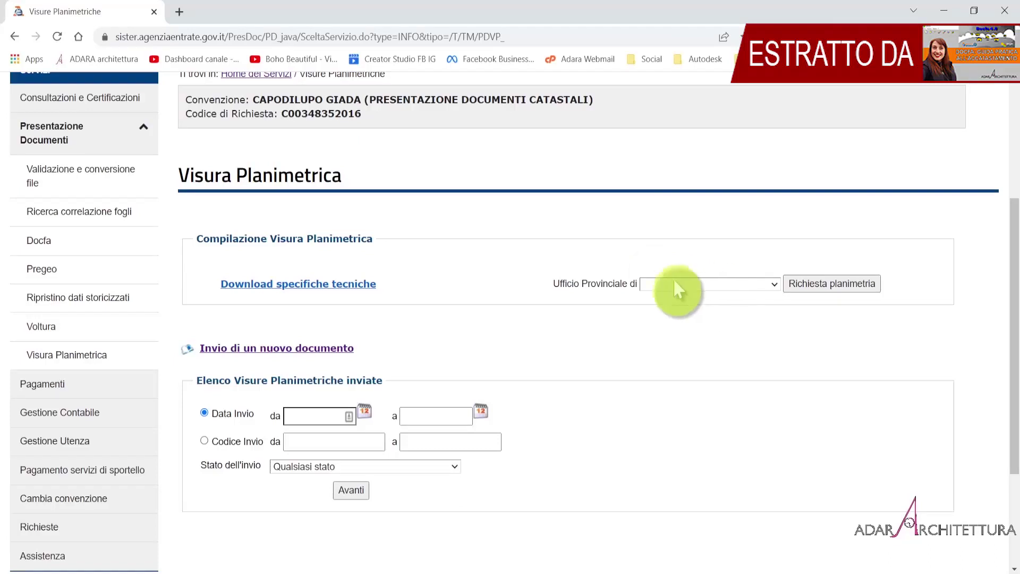
pyautogui.click(229, 351)
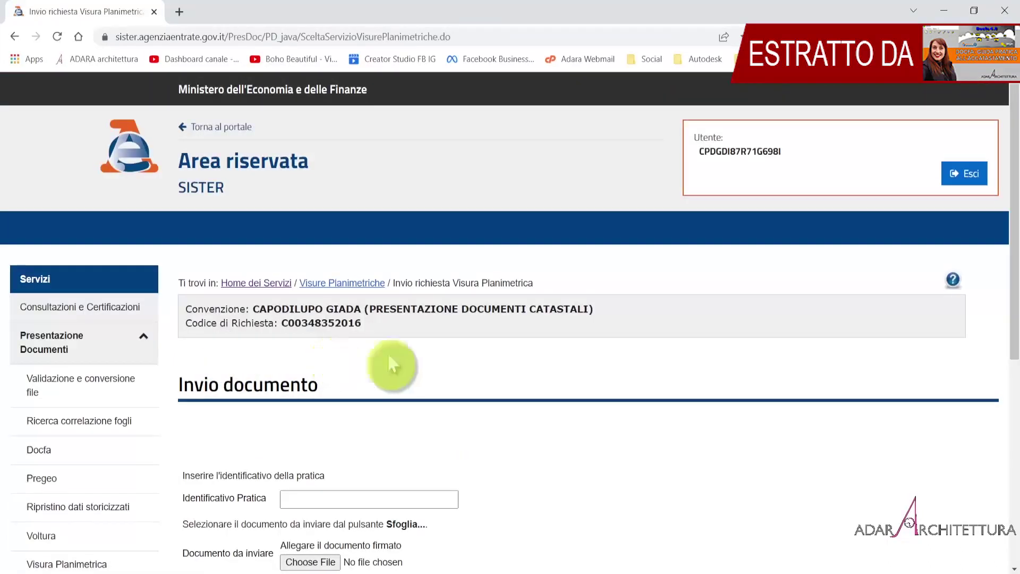
pyautogui.scroll(-3, 392, 364)
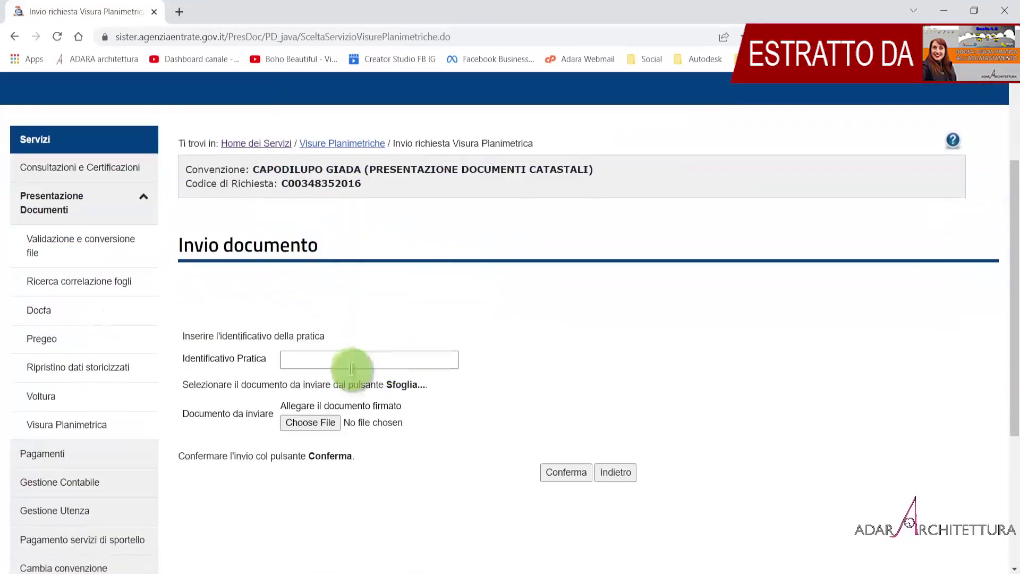
pyautogui.click(318, 424)
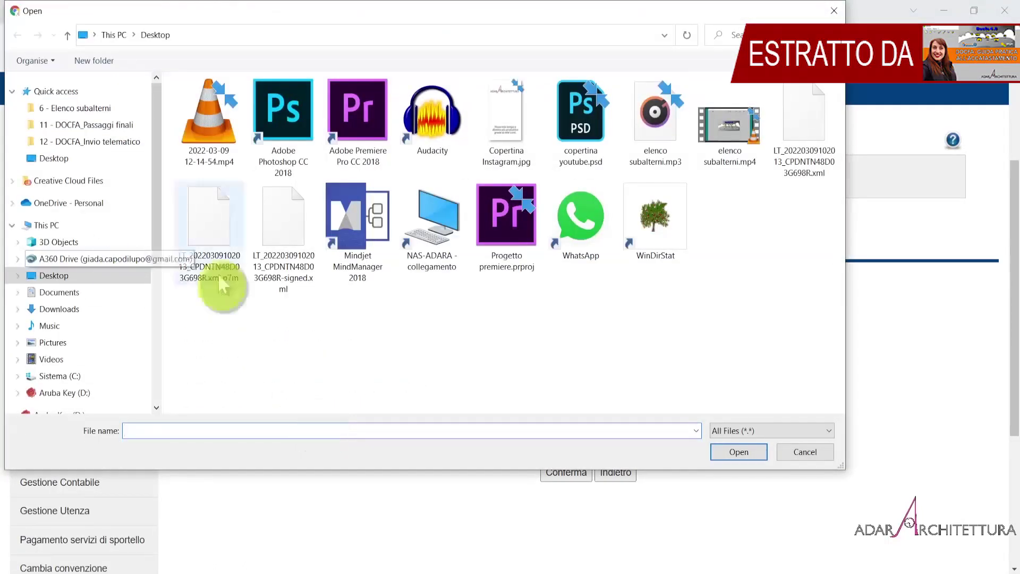
pyautogui.click(223, 268)
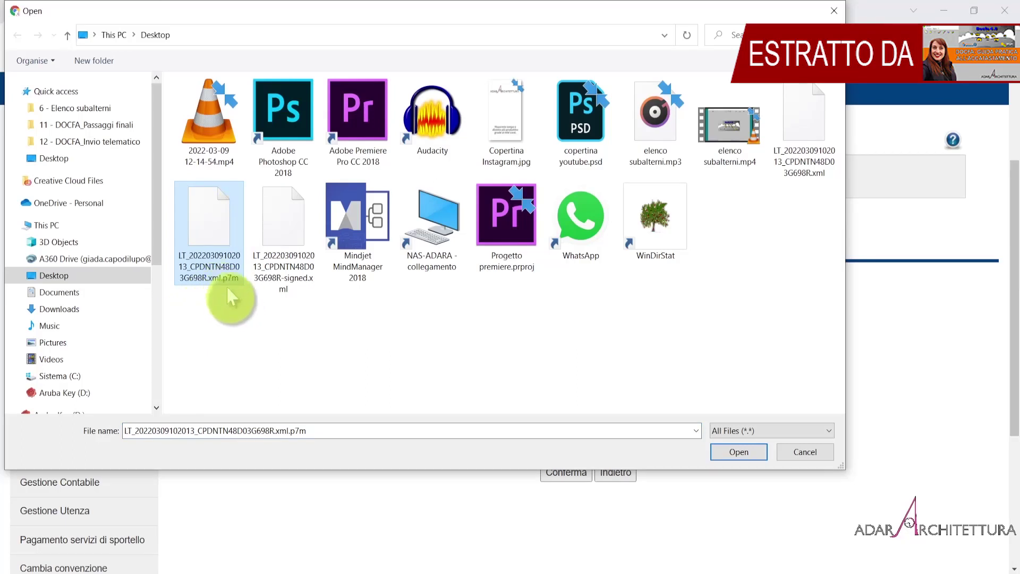
pyautogui.click(736, 455)
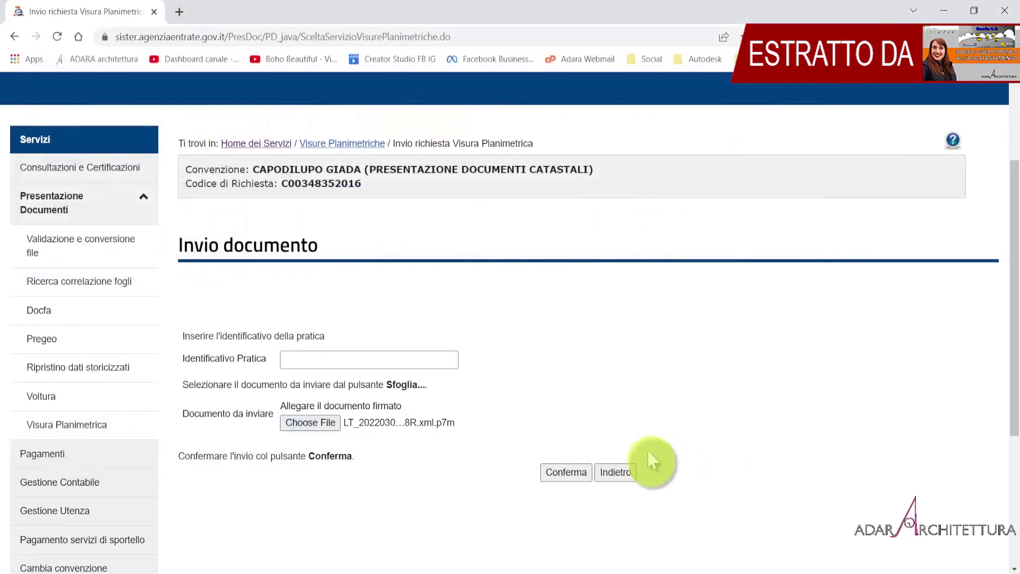
# - Enter 'planimetria' as practice identifier, reattach the signed .p7m and submit
pyautogui.click(565, 475)
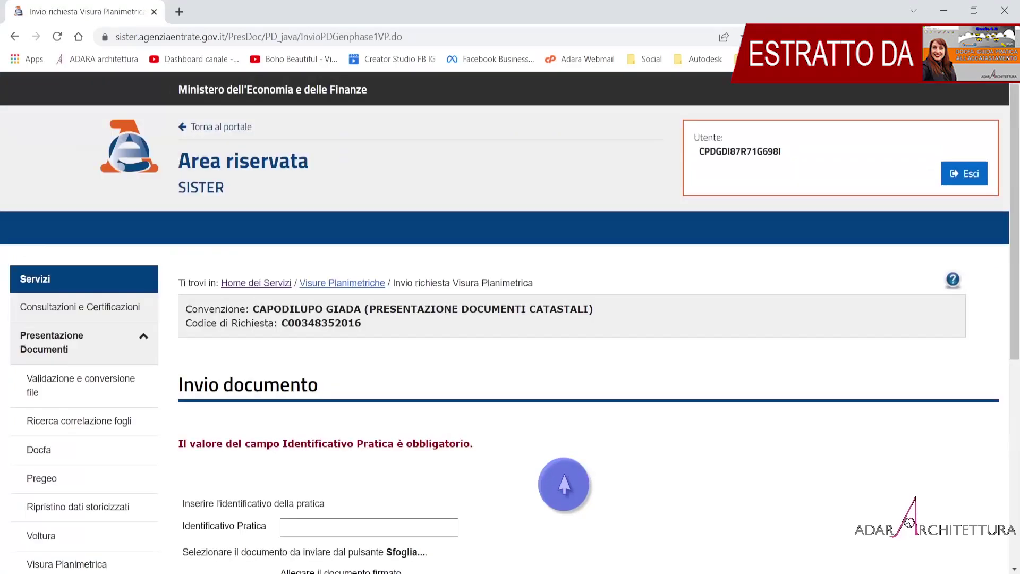
pyautogui.scroll(-4, 562, 480)
pyautogui.click(372, 318)
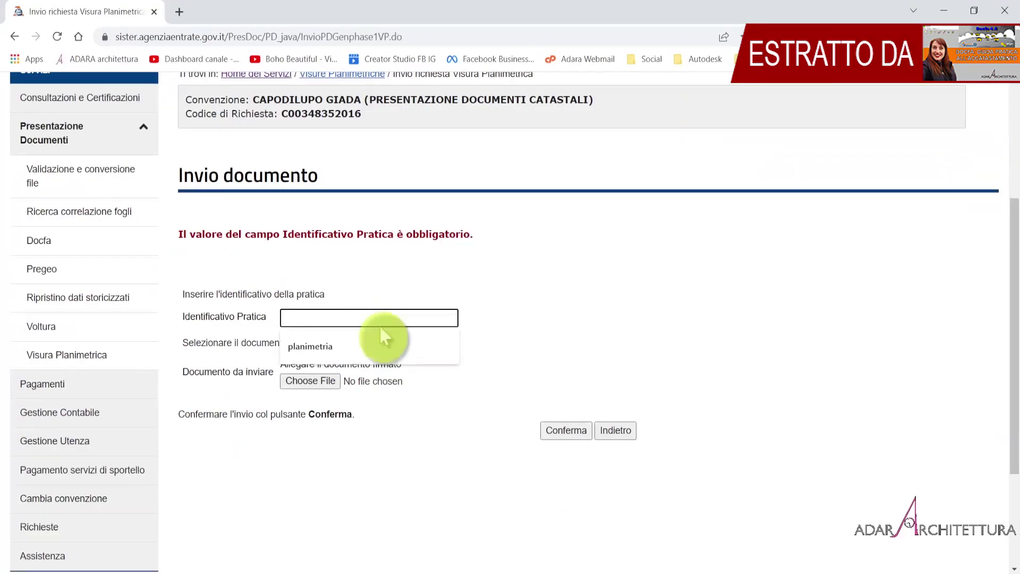
pyautogui.click(388, 343)
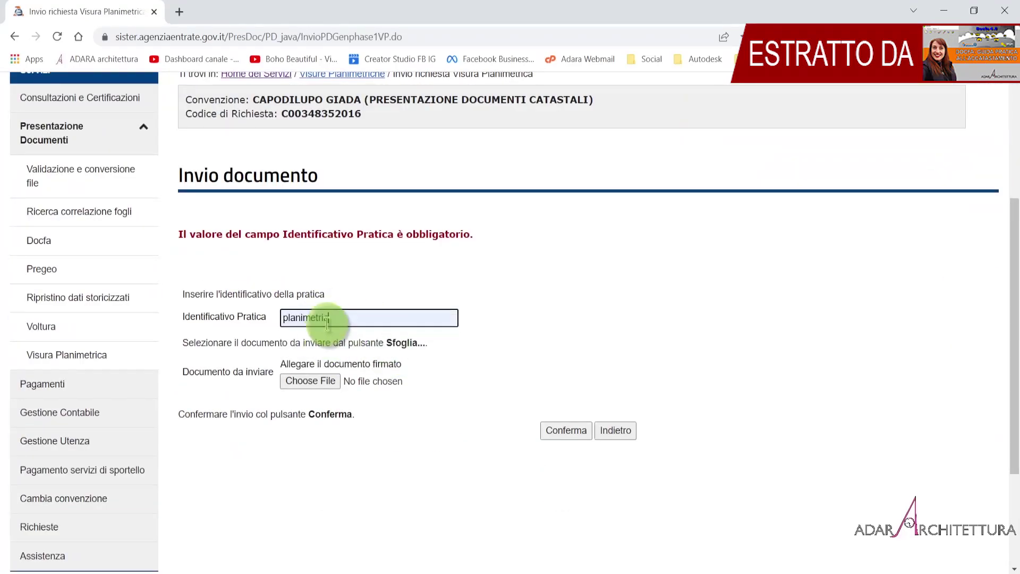
pyautogui.click(335, 382)
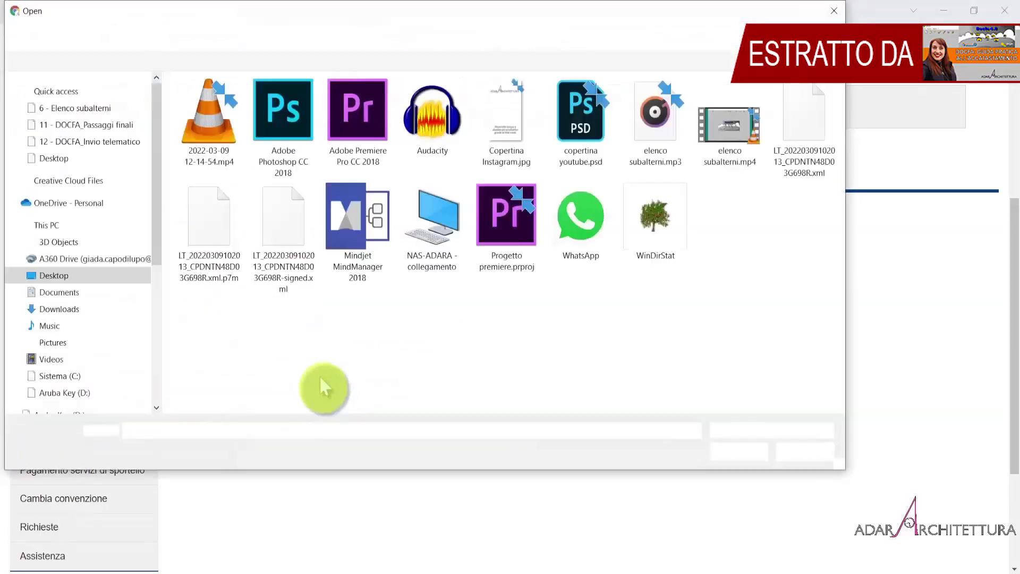
pyautogui.click(229, 233)
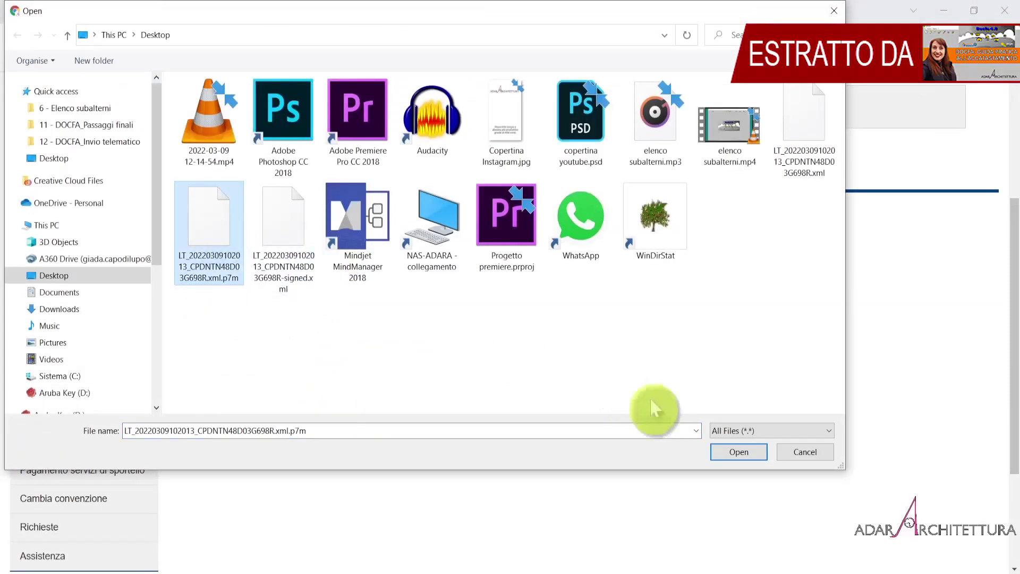
pyautogui.click(726, 458)
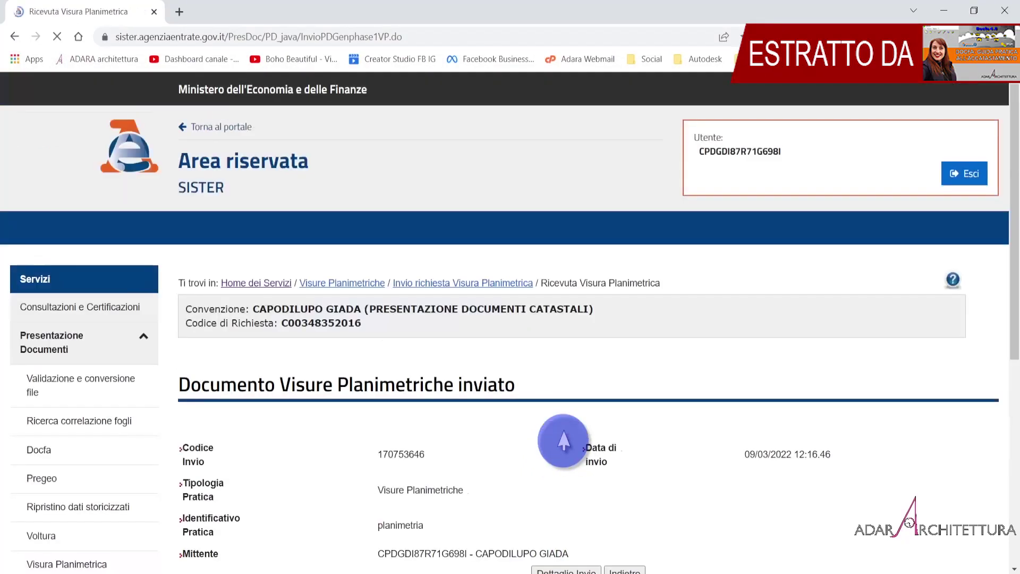
# - Open the sent request's details and refresh the list until it shows In Elaborazione
pyautogui.scroll(-4, 568, 447)
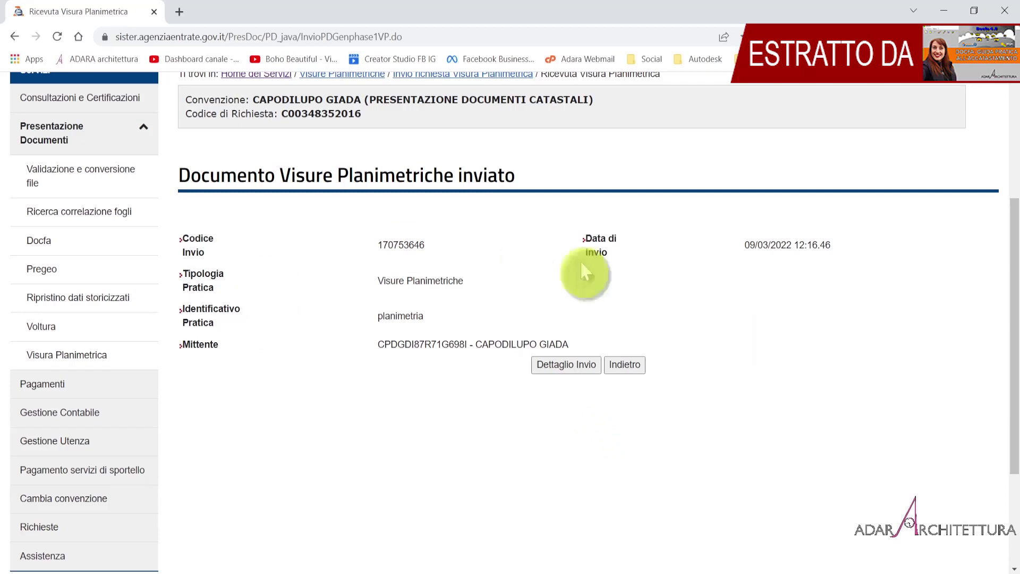
pyautogui.click(567, 371)
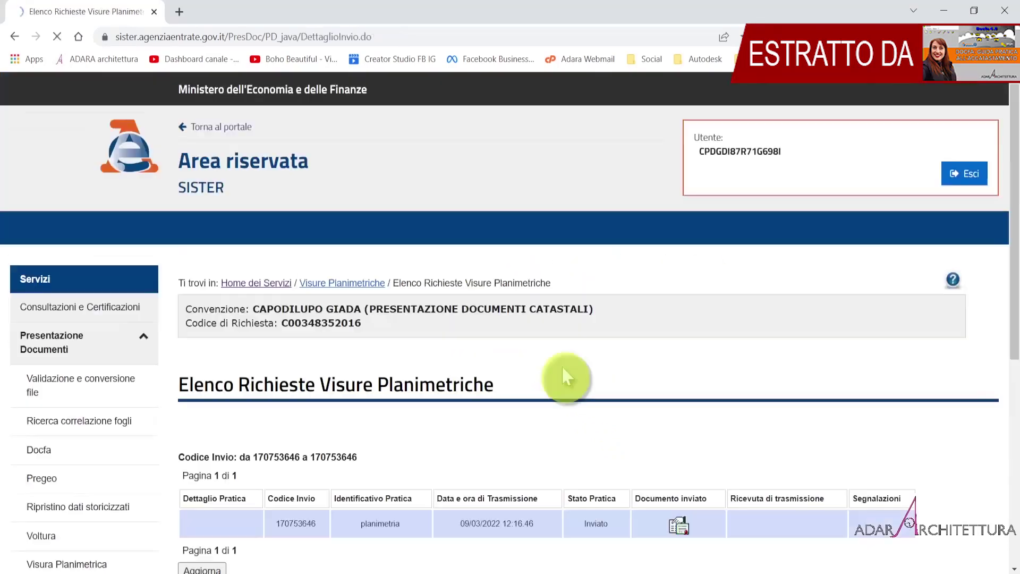
pyautogui.scroll(-4, 532, 372)
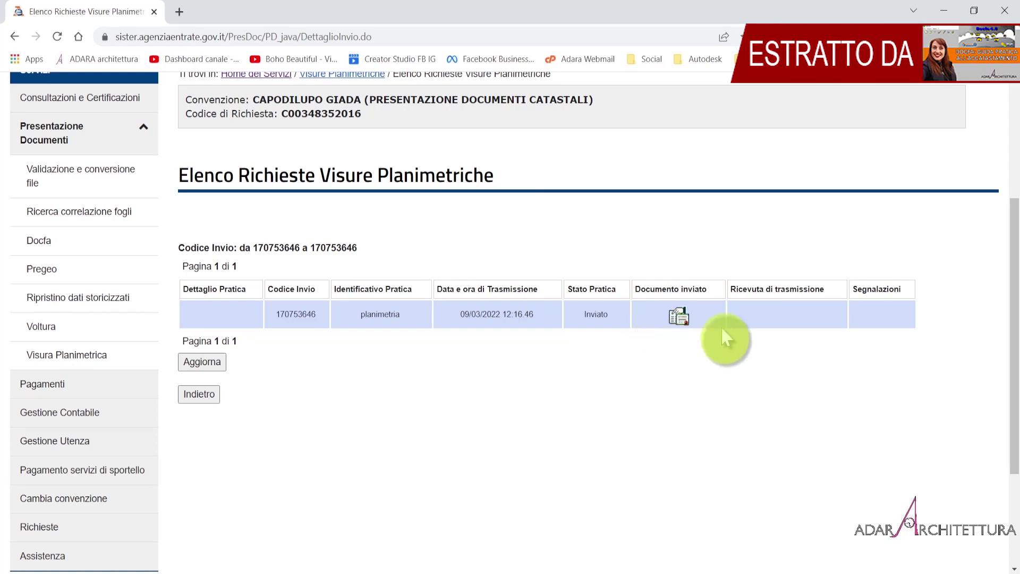
pyautogui.click(682, 325)
pyautogui.click(148, 266)
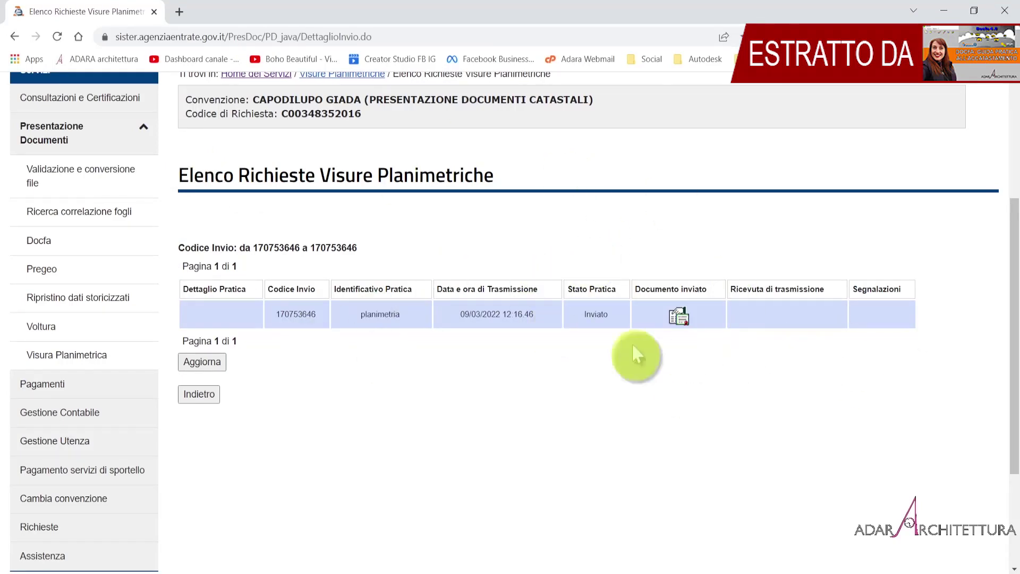
pyautogui.click(205, 362)
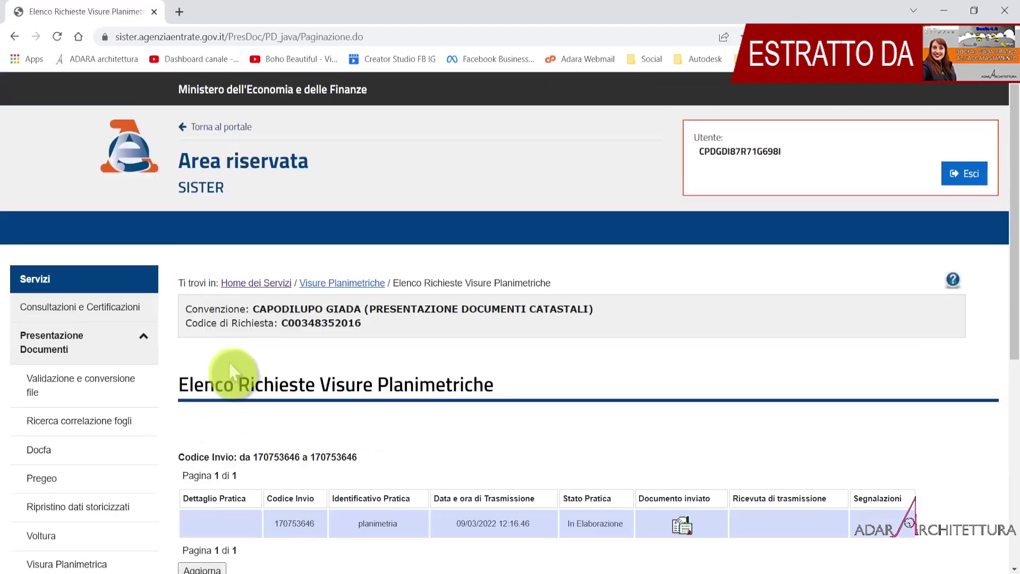
# - Search Visura Planimetrica requests sent from 09/03/2022 using the Data Invio calendar
pyautogui.scroll(-3, 564, 383)
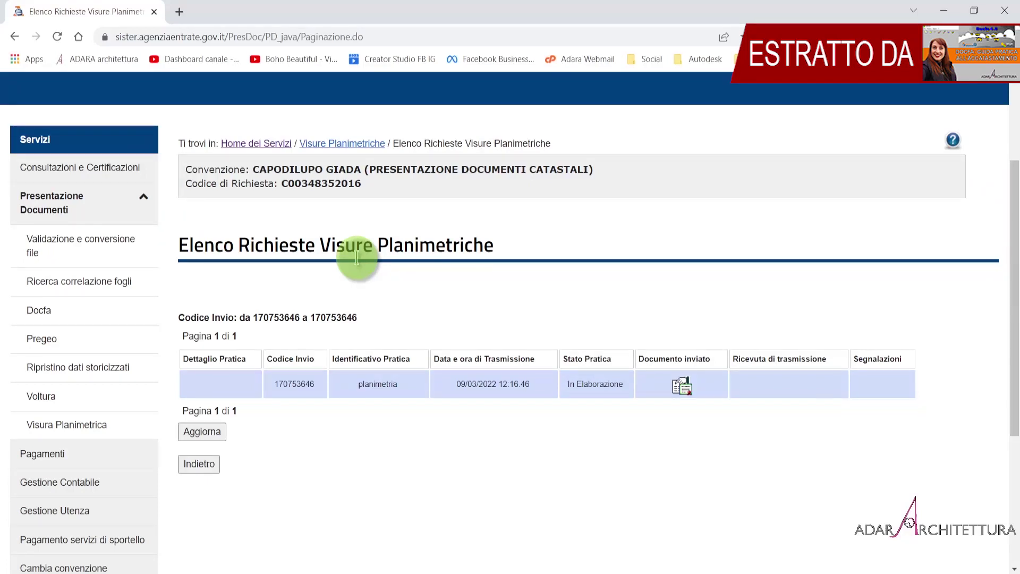
pyautogui.scroll(5, 383, 221)
pyautogui.scroll(-6, 455, 287)
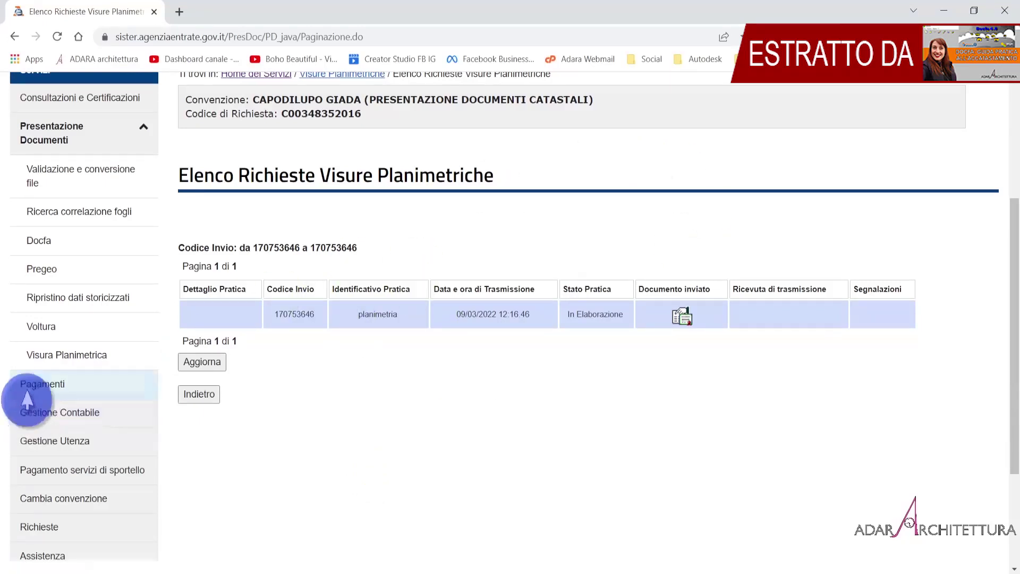
pyautogui.click(49, 335)
pyautogui.scroll(2, 43, 340)
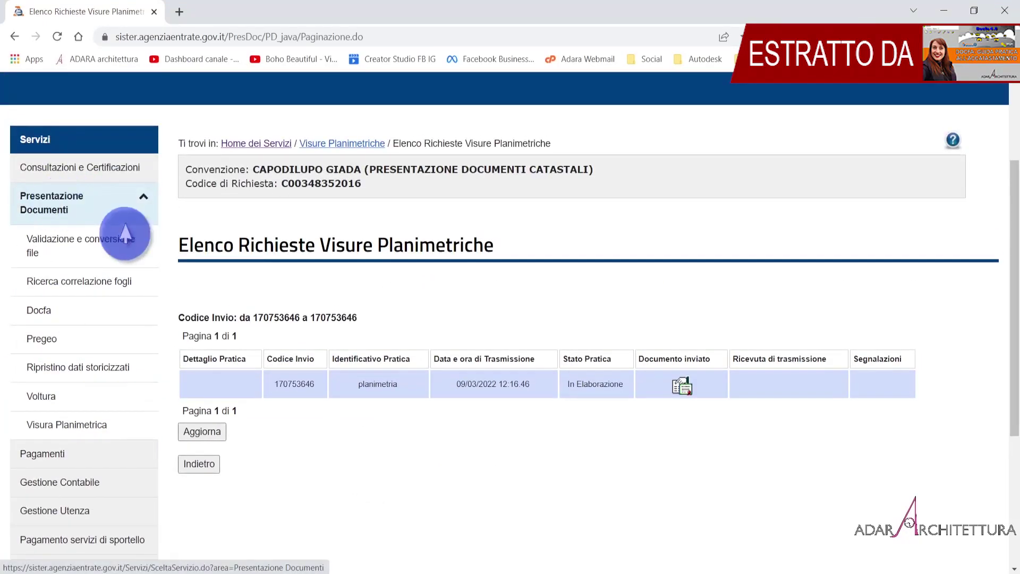
pyautogui.click(66, 436)
pyautogui.scroll(-4, 298, 415)
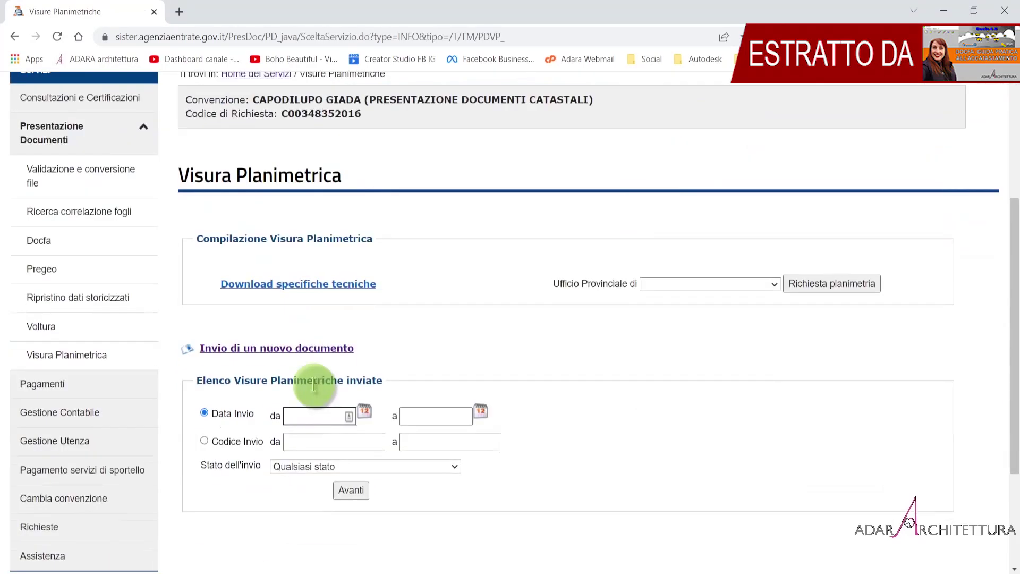
pyautogui.scroll(-3, 319, 404)
pyautogui.click(363, 274)
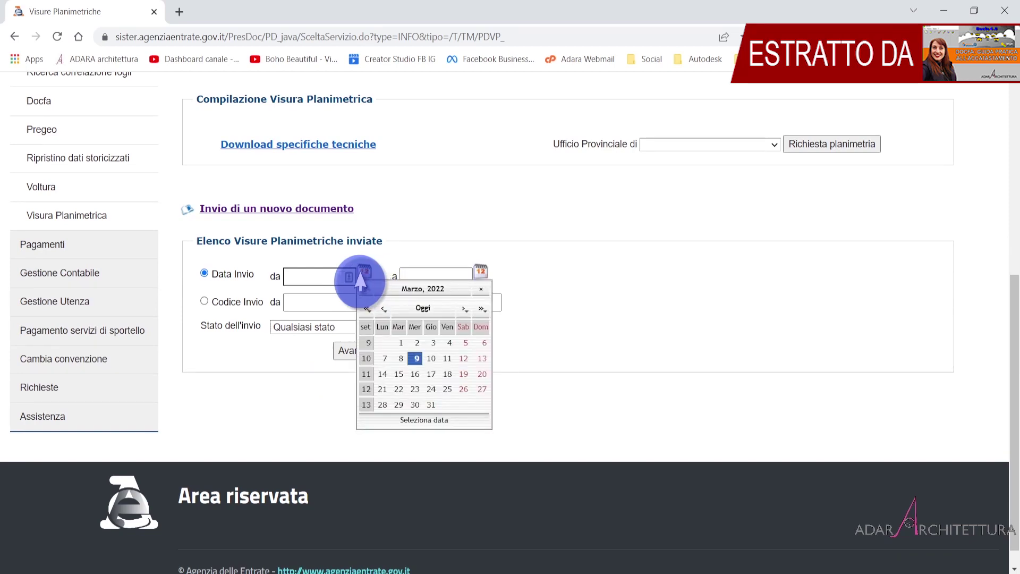
pyautogui.click(414, 361)
pyautogui.click(367, 358)
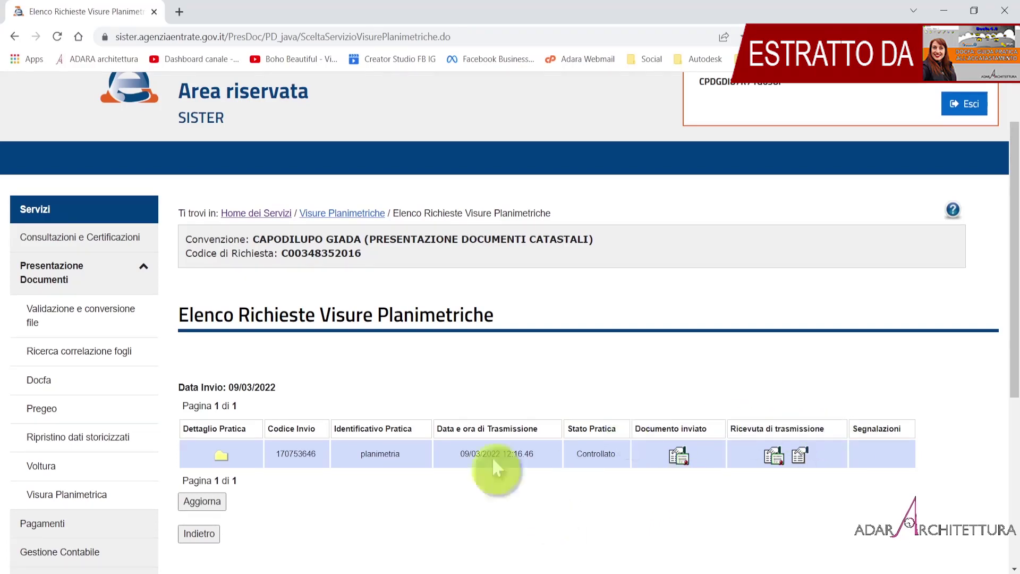
# - Recheck the request until it is fulfilled, then open its espletata details page
pyautogui.click(221, 456)
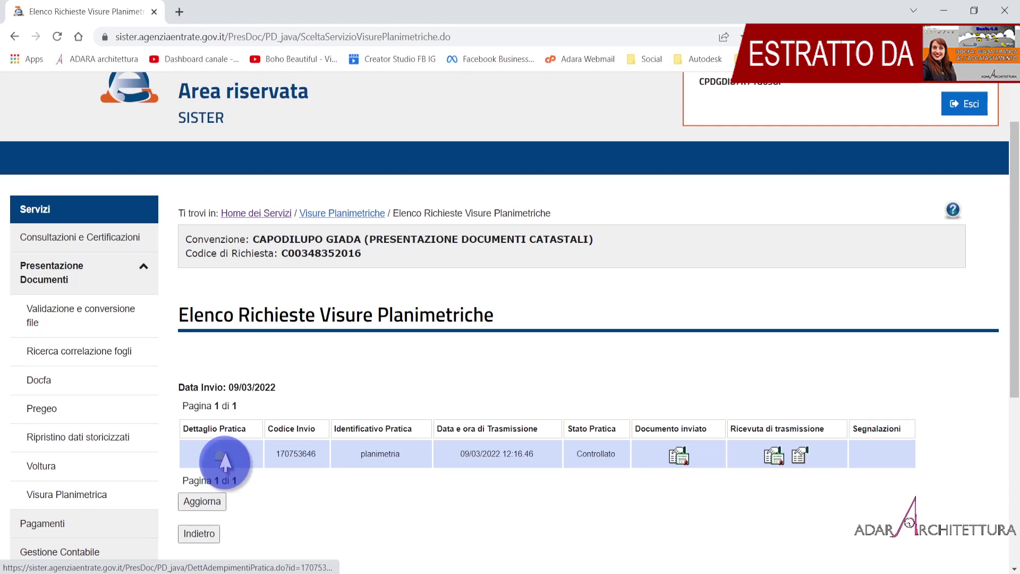
pyautogui.click(220, 458)
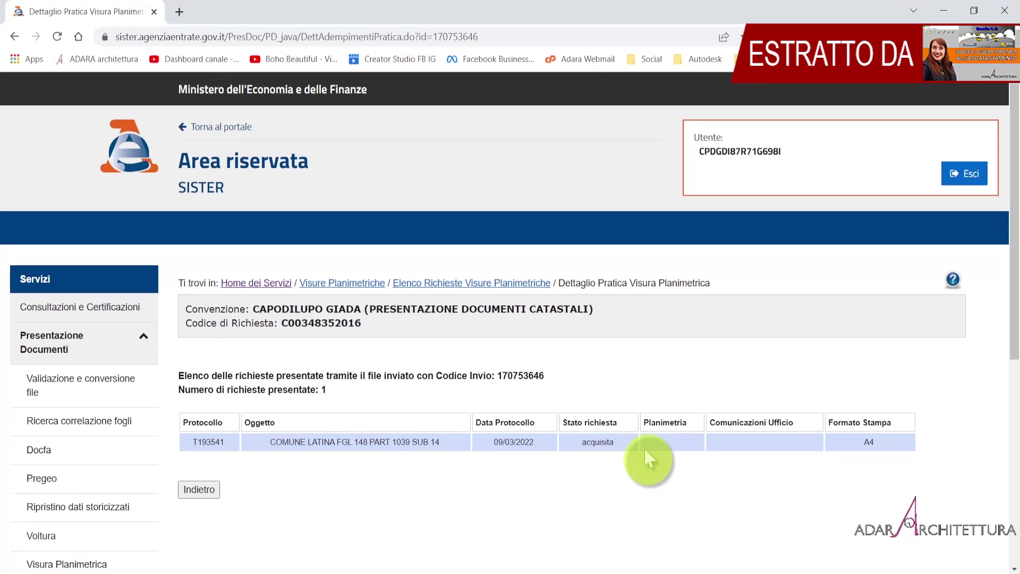
pyautogui.click(198, 489)
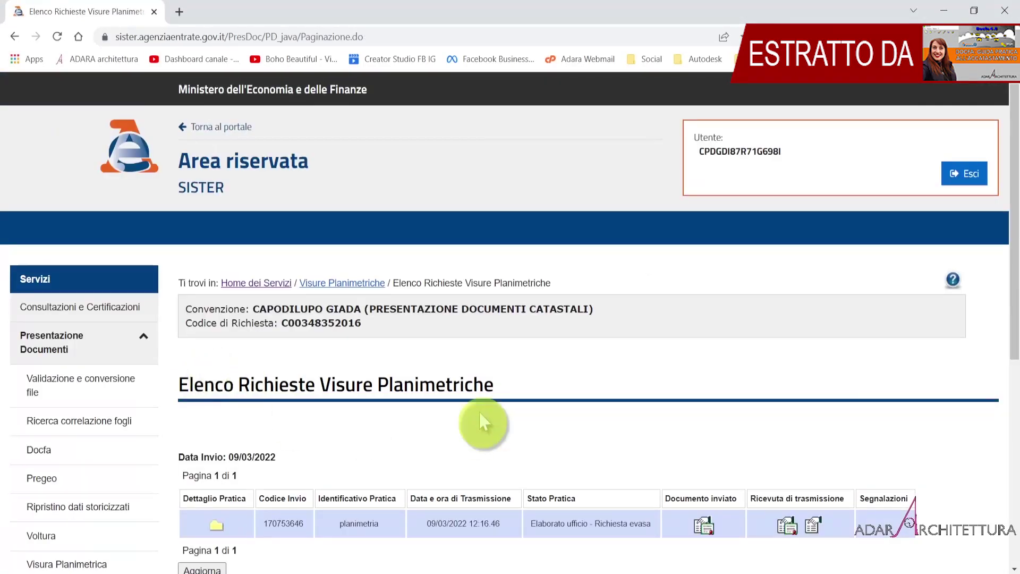
pyautogui.scroll(-1, 484, 415)
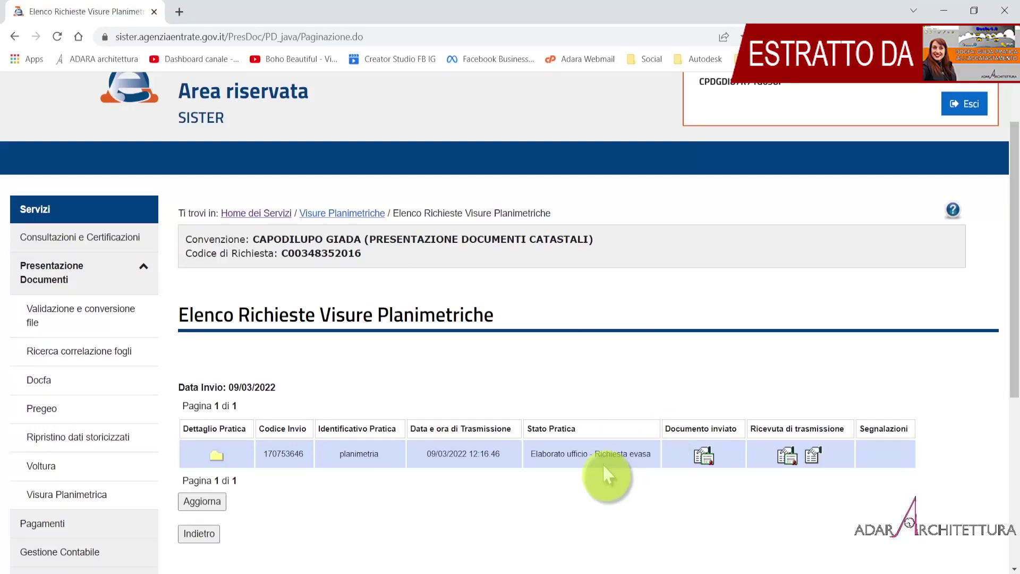
pyautogui.click(226, 458)
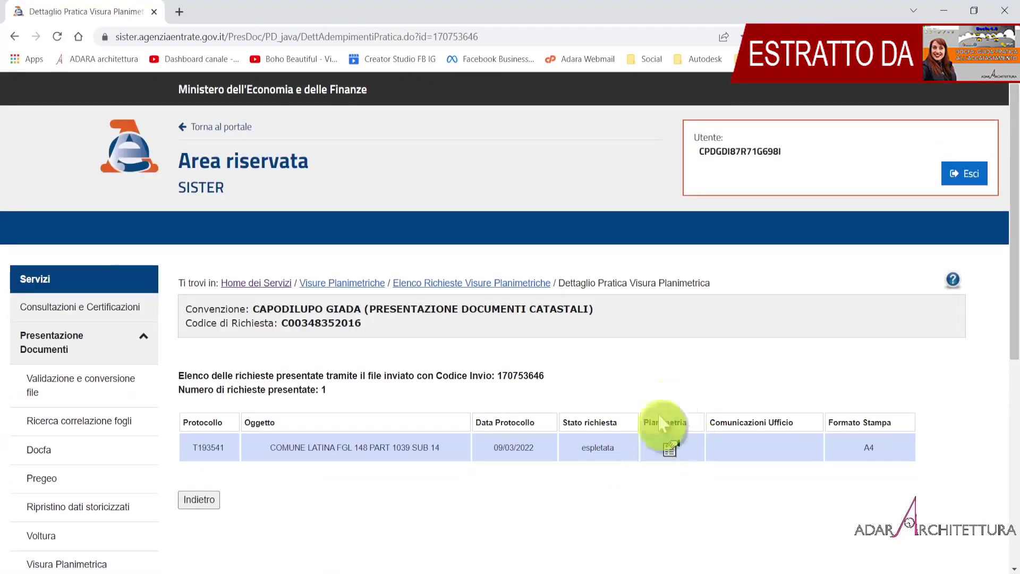
# - Download PLN_170753646_1.pdf and view the Foglio 148, N. 1039 sub. 14 floor plan
pyautogui.click(673, 458)
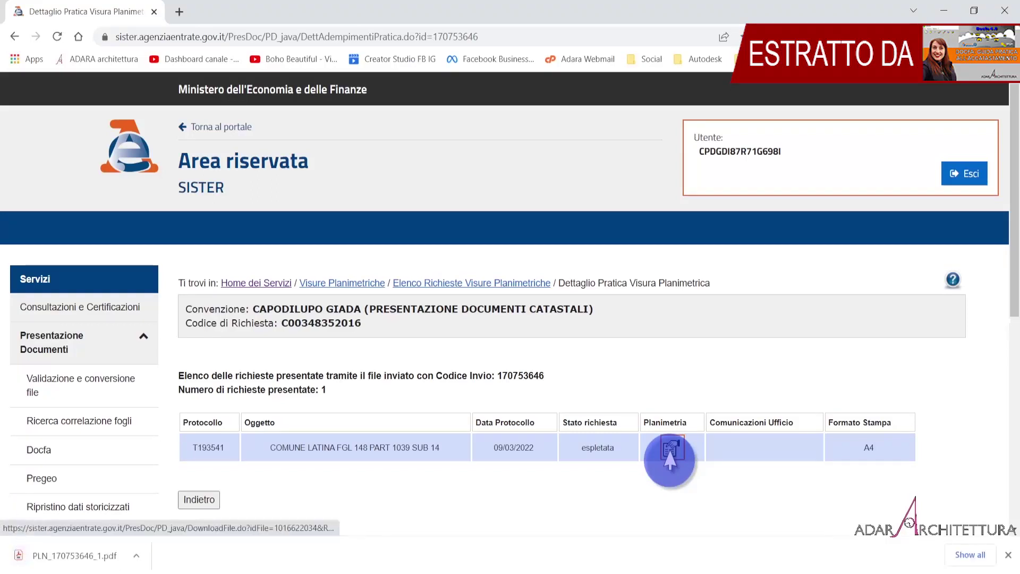
pyautogui.click(57, 562)
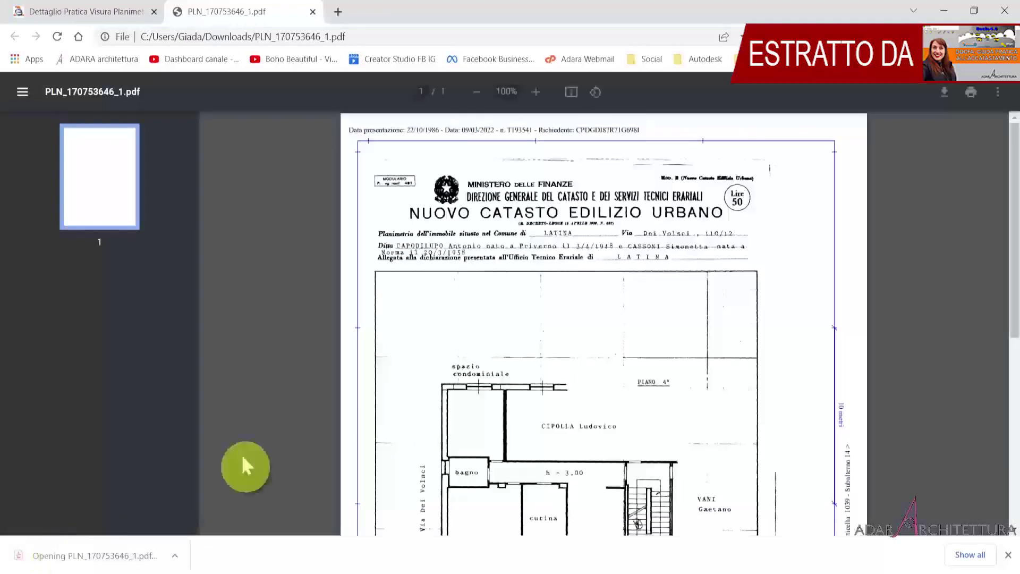
pyautogui.scroll(-1, 569, 265)
pyautogui.scroll(-5, 569, 261)
pyautogui.scroll(-1, 569, 266)
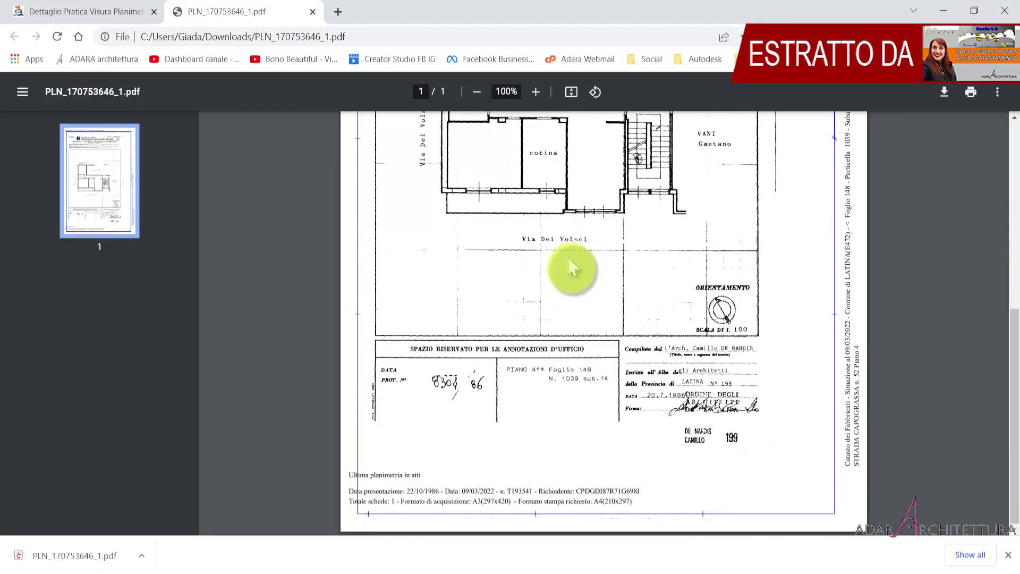
pyautogui.scroll(6, 568, 265)
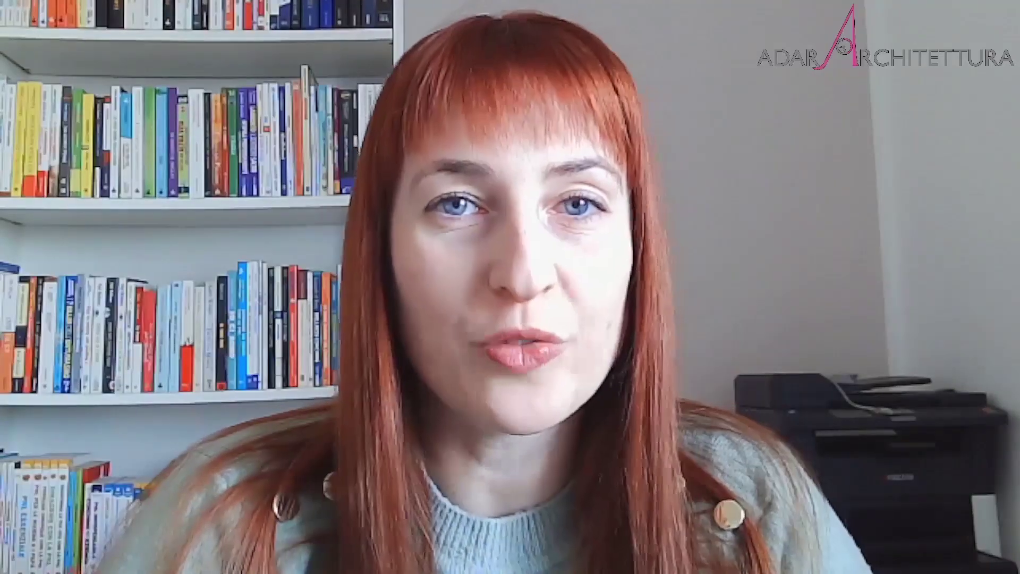